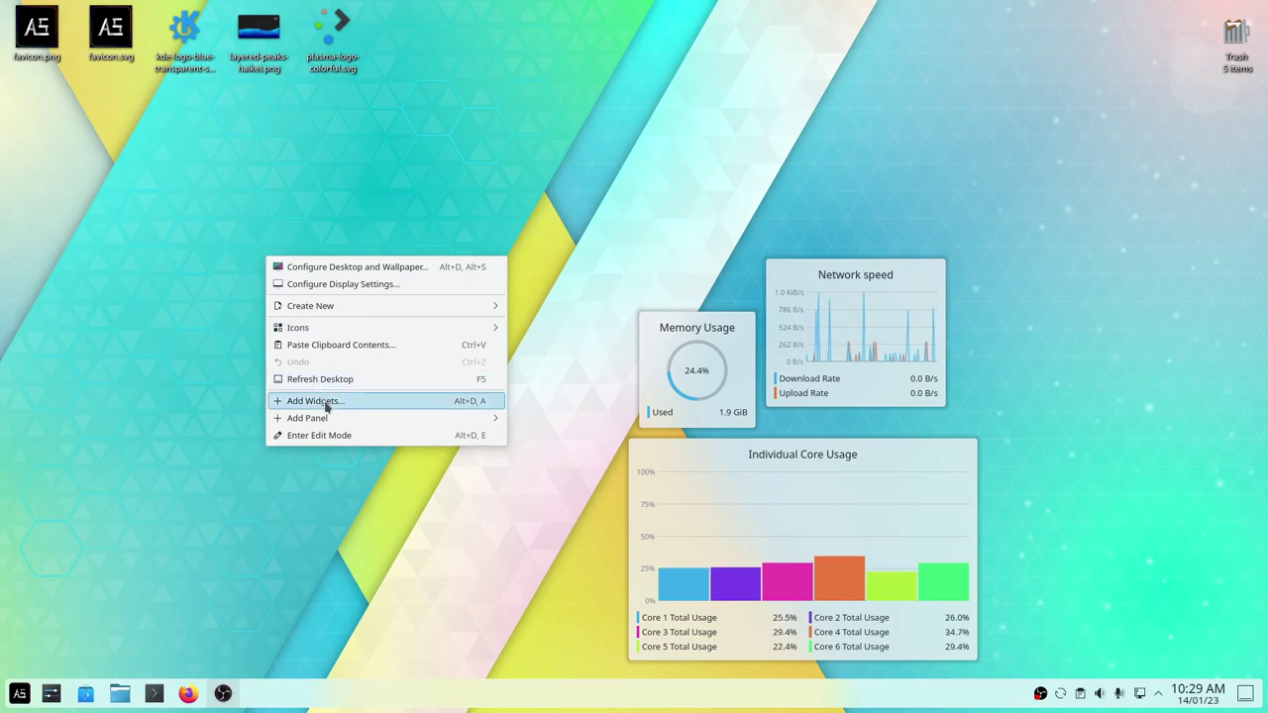
- Add the Total CPU Use widget to the desktop above and beside the Memory Usage widget, then close the widget list
left_click(323, 402)
scroll(160, 424, "down", 10)
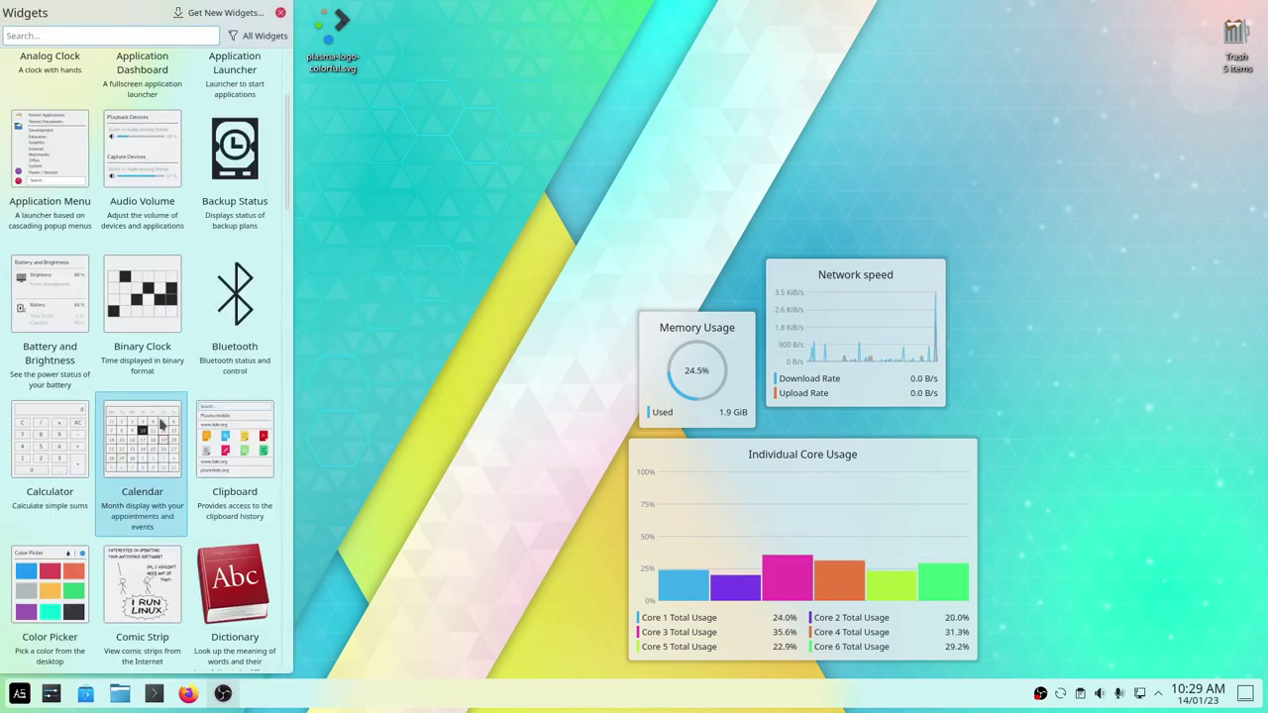
scroll(165, 435, "down", 8)
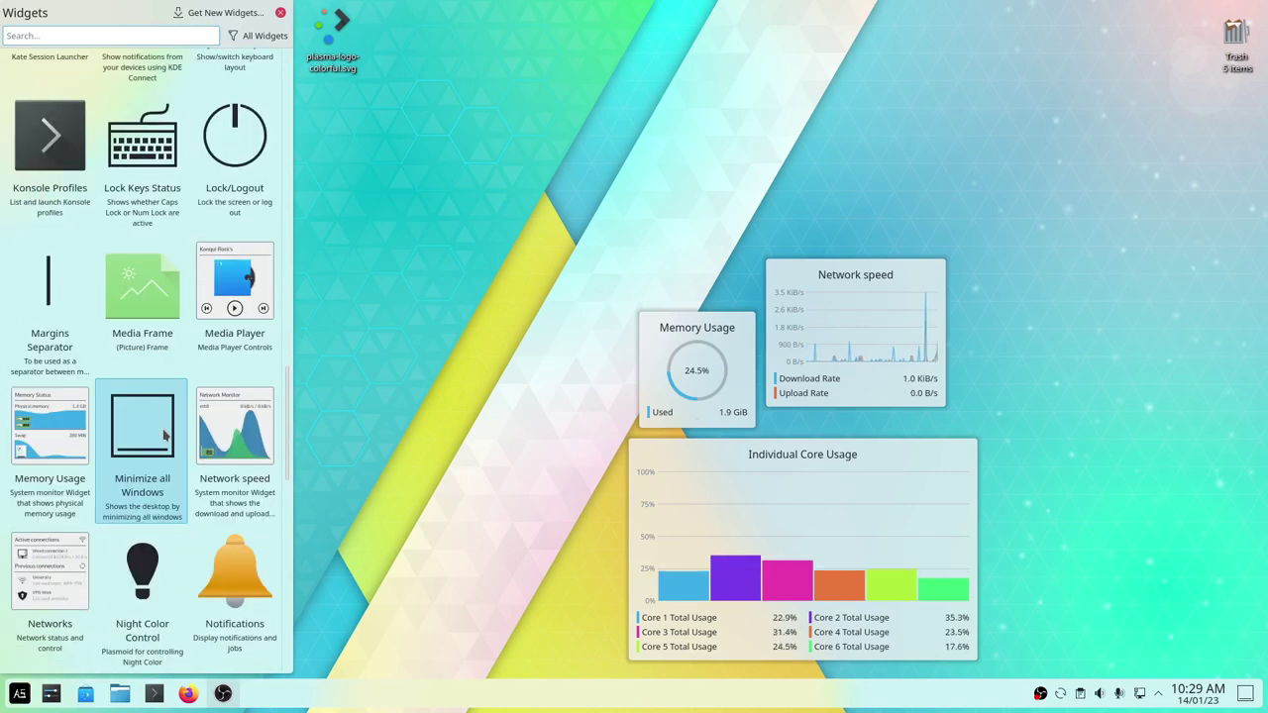
scroll(165, 436, "down", 10)
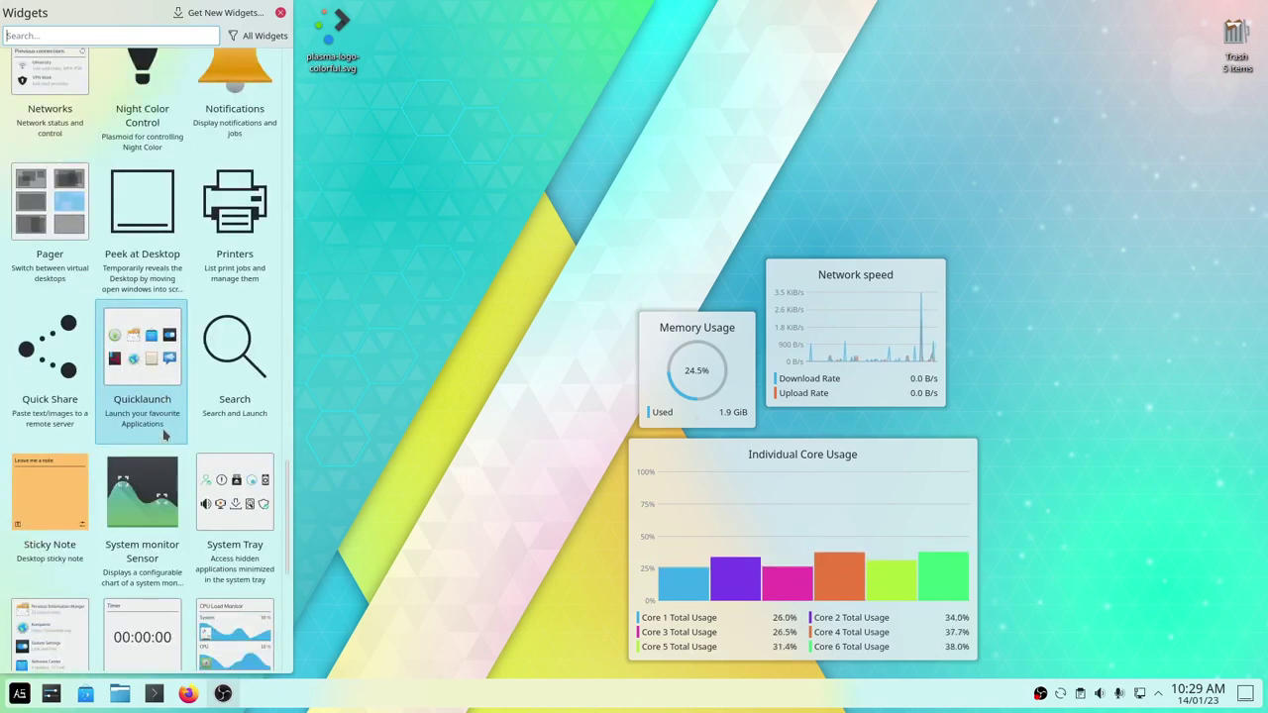
scroll(165, 436, "down", 5)
left_click_drag(235, 366, 503, 236)
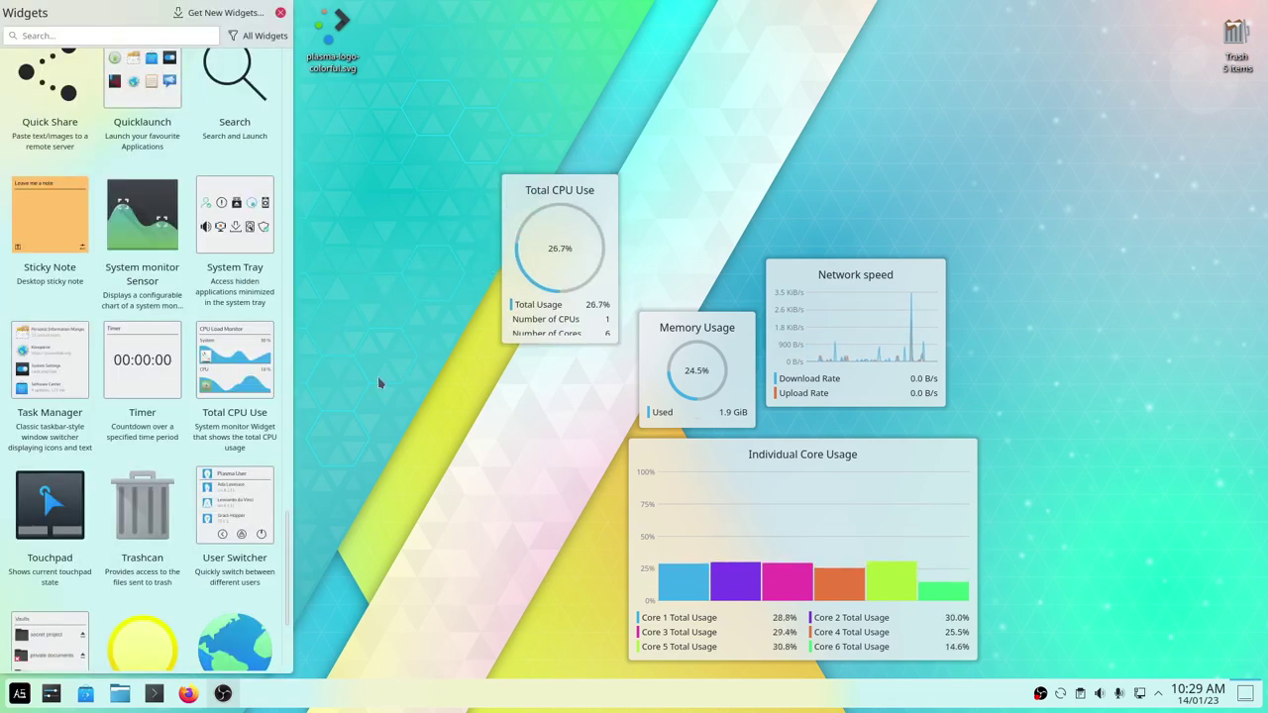
scroll(212, 471, "down", 4)
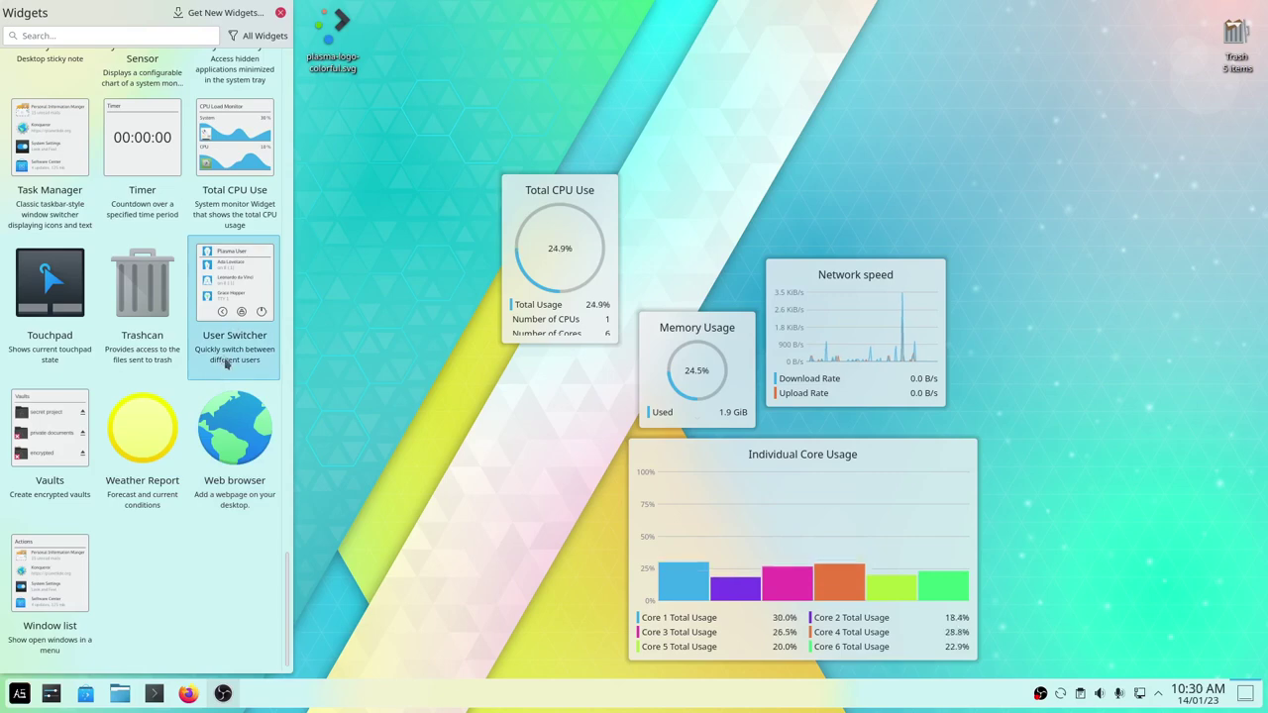
scroll(248, 148, "up", 3)
left_click(280, 12)
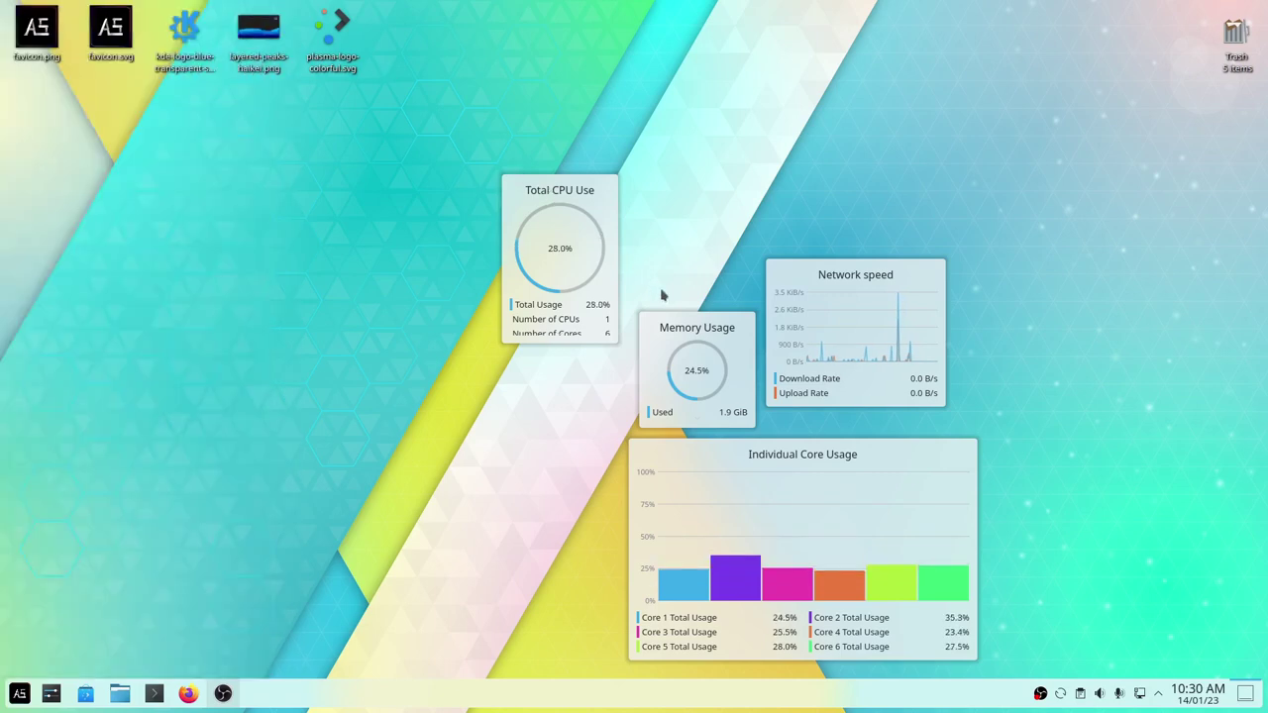
- Move the Memory Usage widget slightly higher on the desktop in edit mode, and leave edit mode
right_click(207, 343)
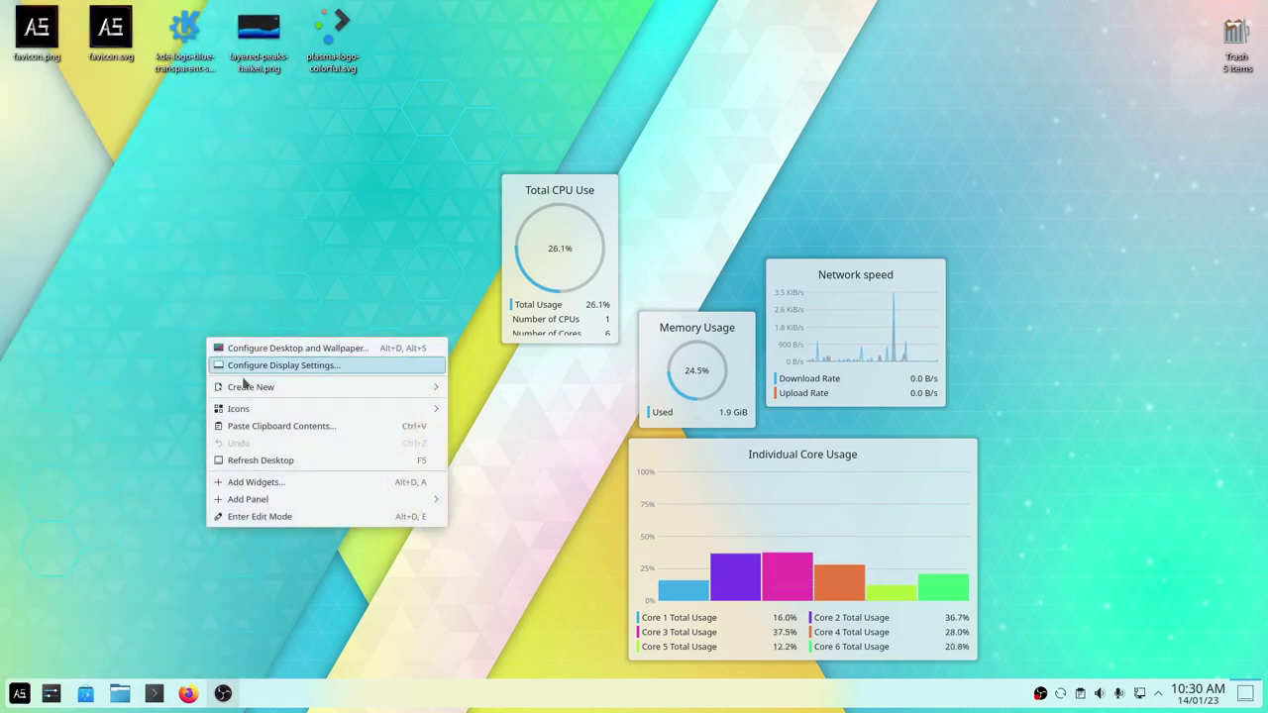
left_click(280, 518)
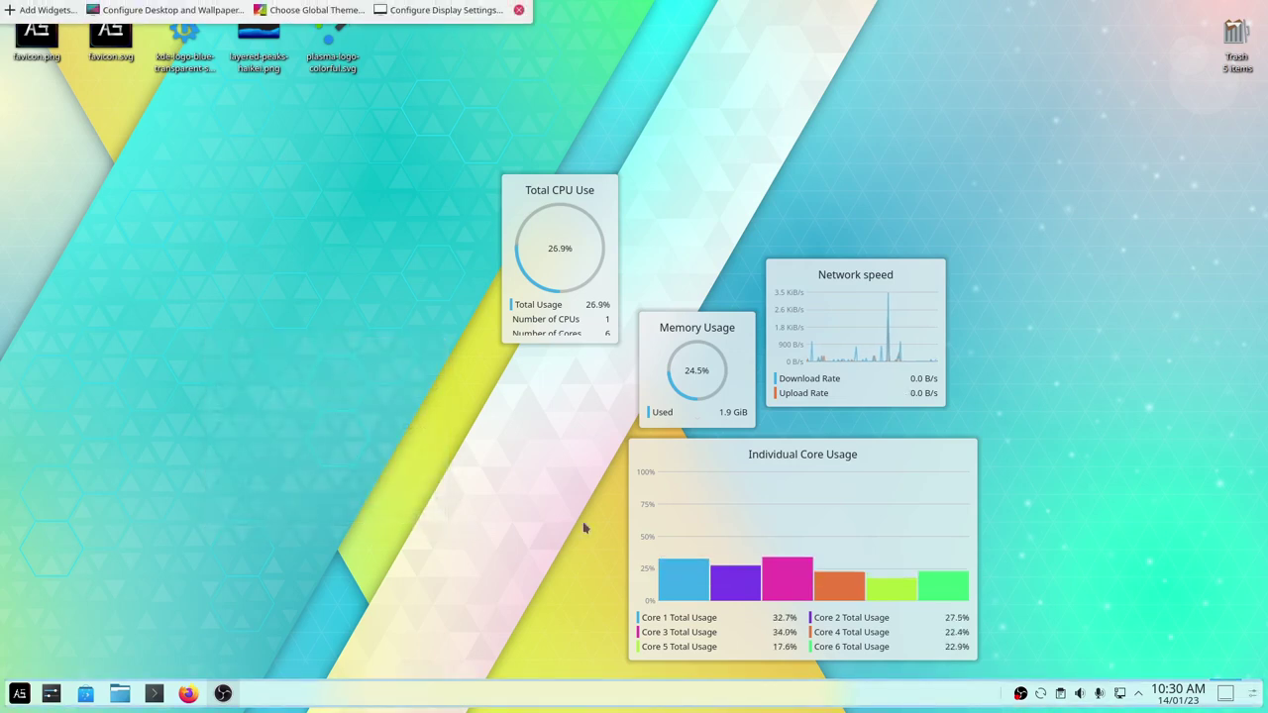
mouse_move(812, 368)
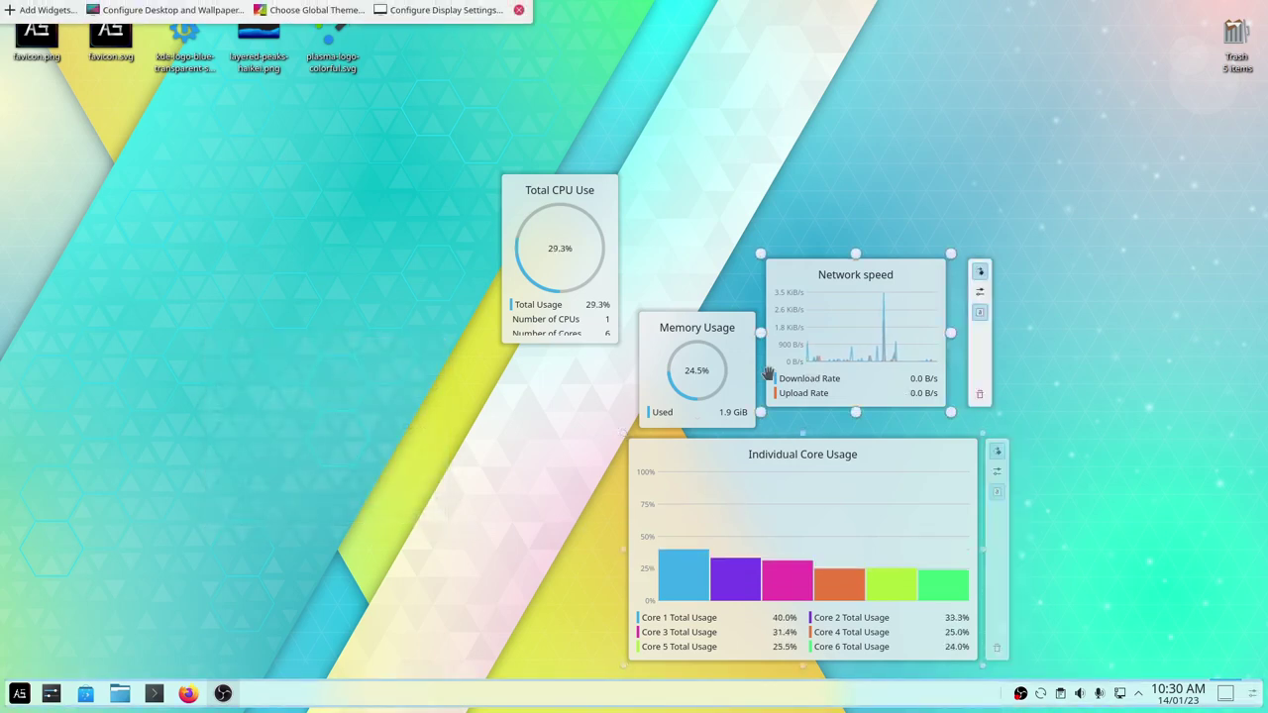
left_click_drag(698, 380, 698, 347)
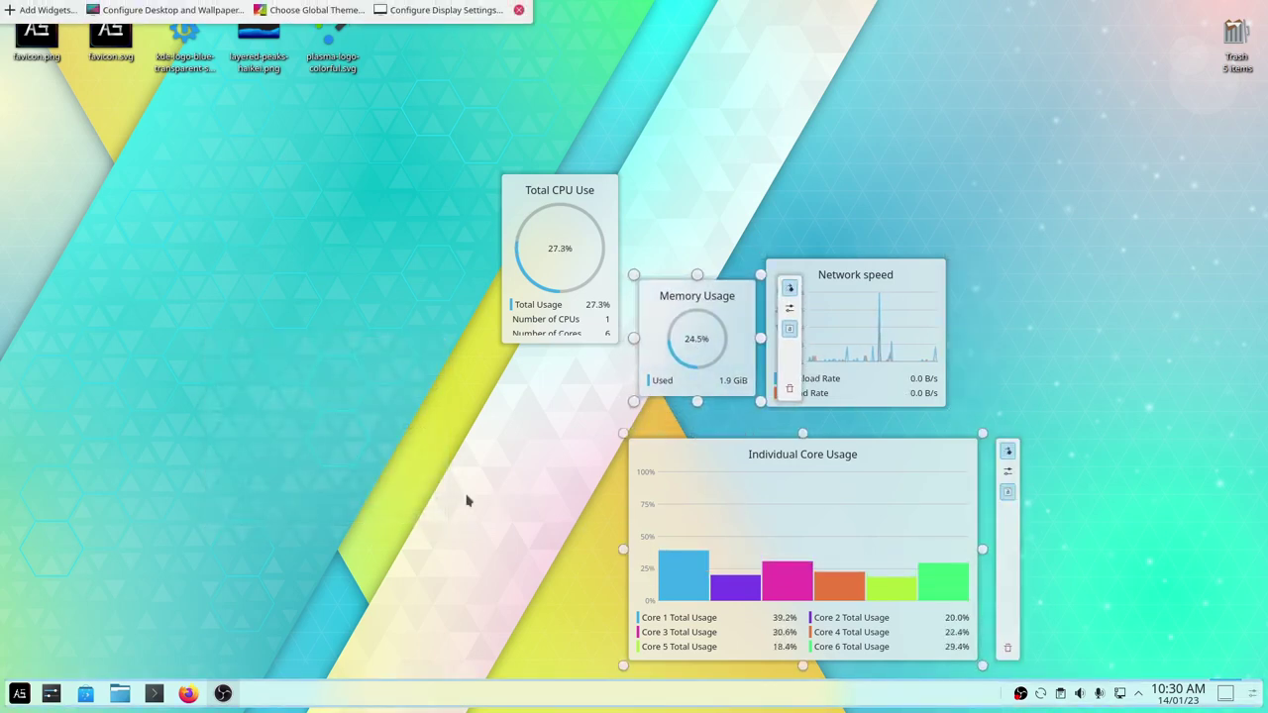
left_click(518, 12)
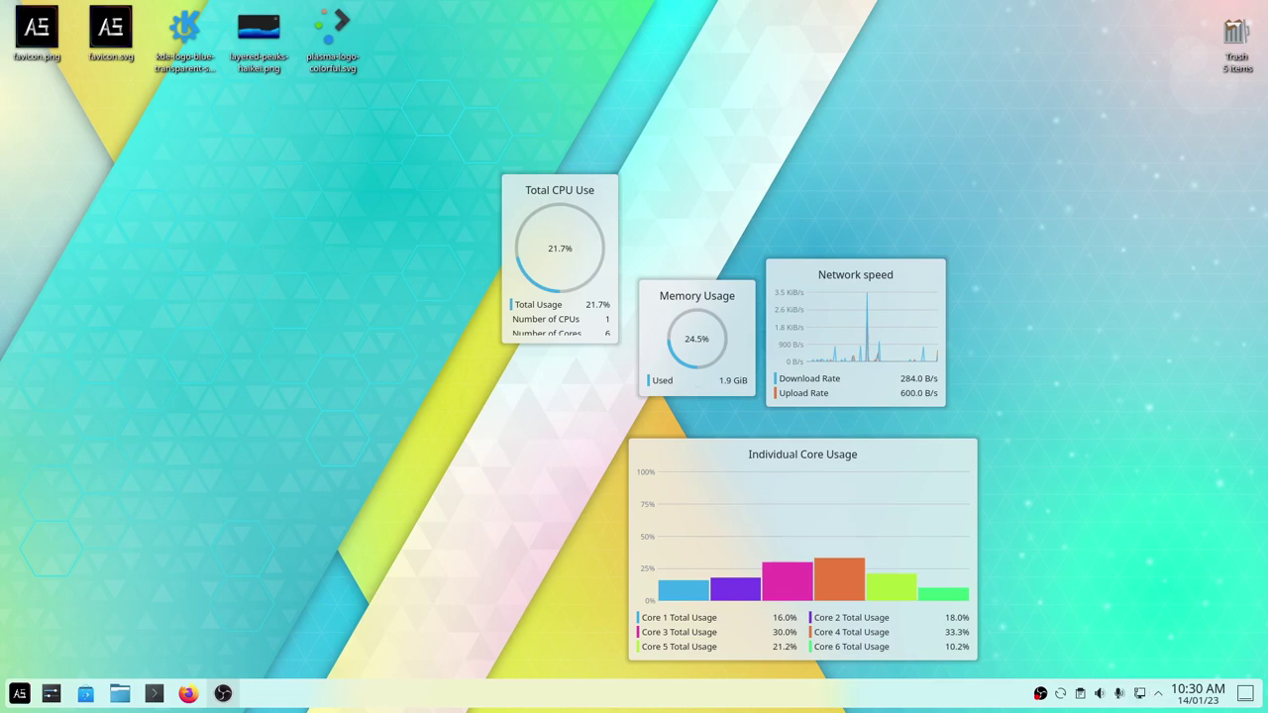
- View the clock's calendar and the hidden Status and Notifications items
left_click(1211, 693)
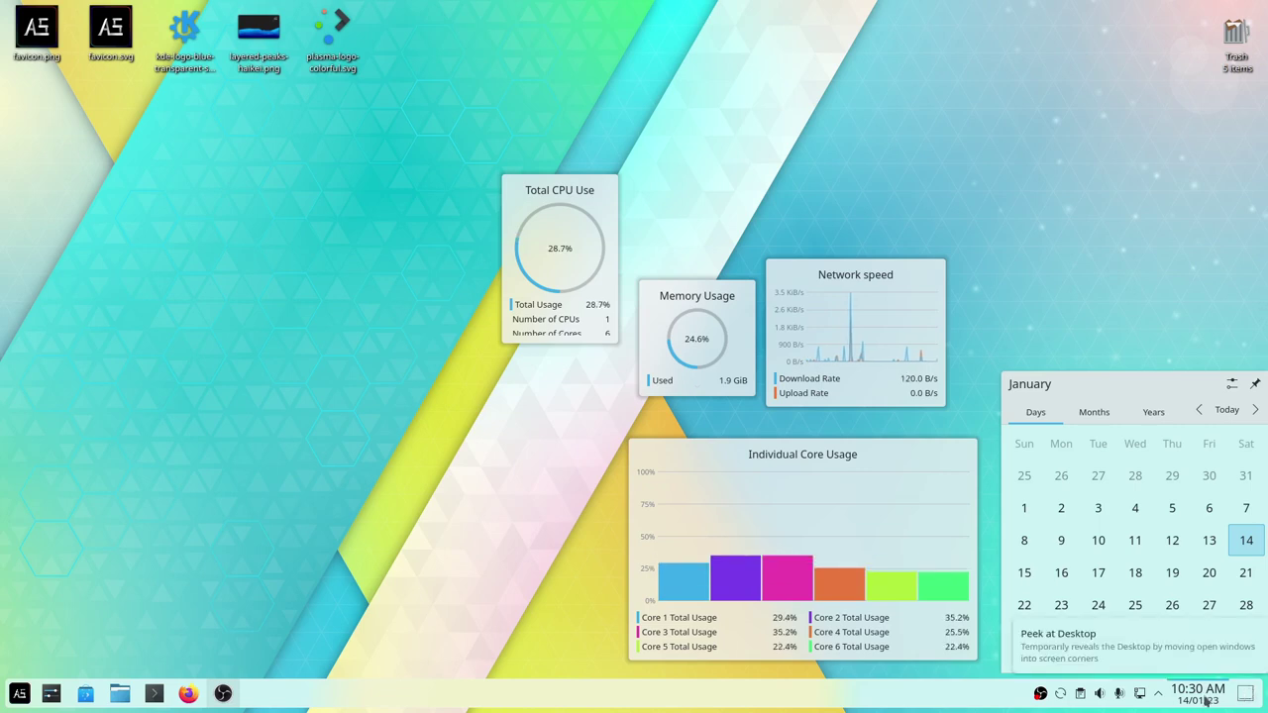
left_click(1159, 694)
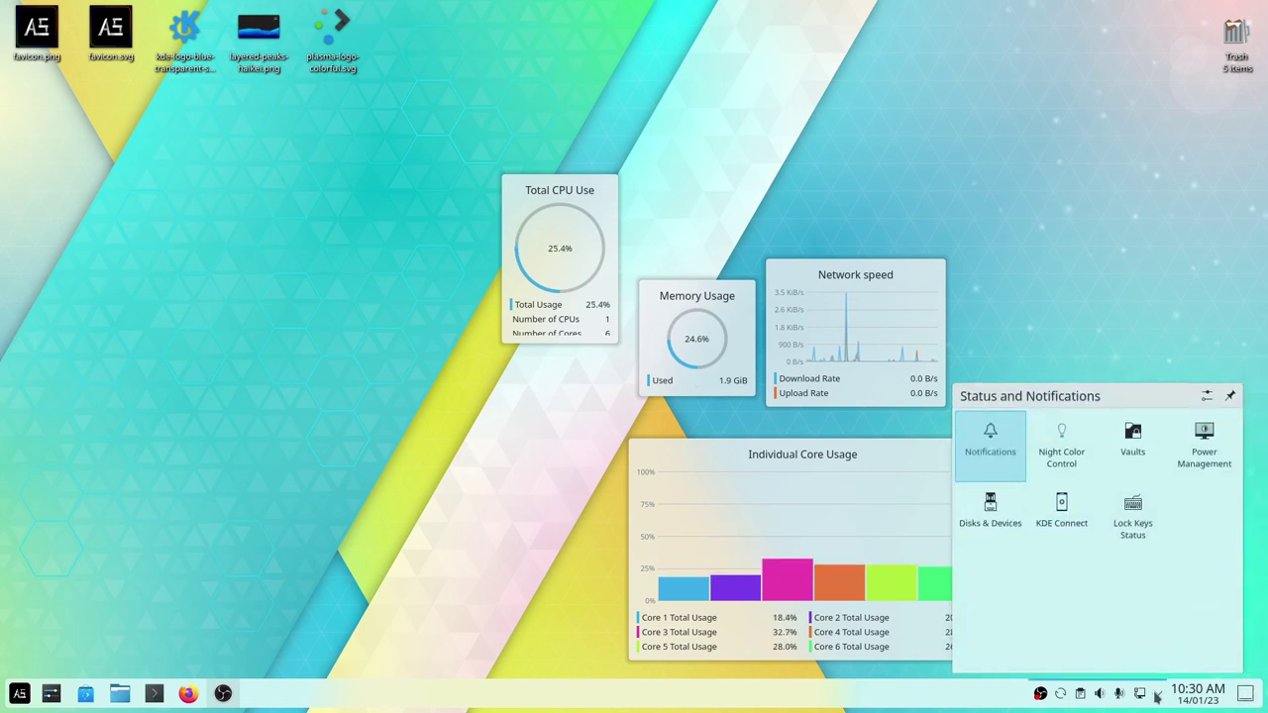
- Check the audio volume levels for devices and applications, return to the status overview and dismiss it
left_click(1098, 694)
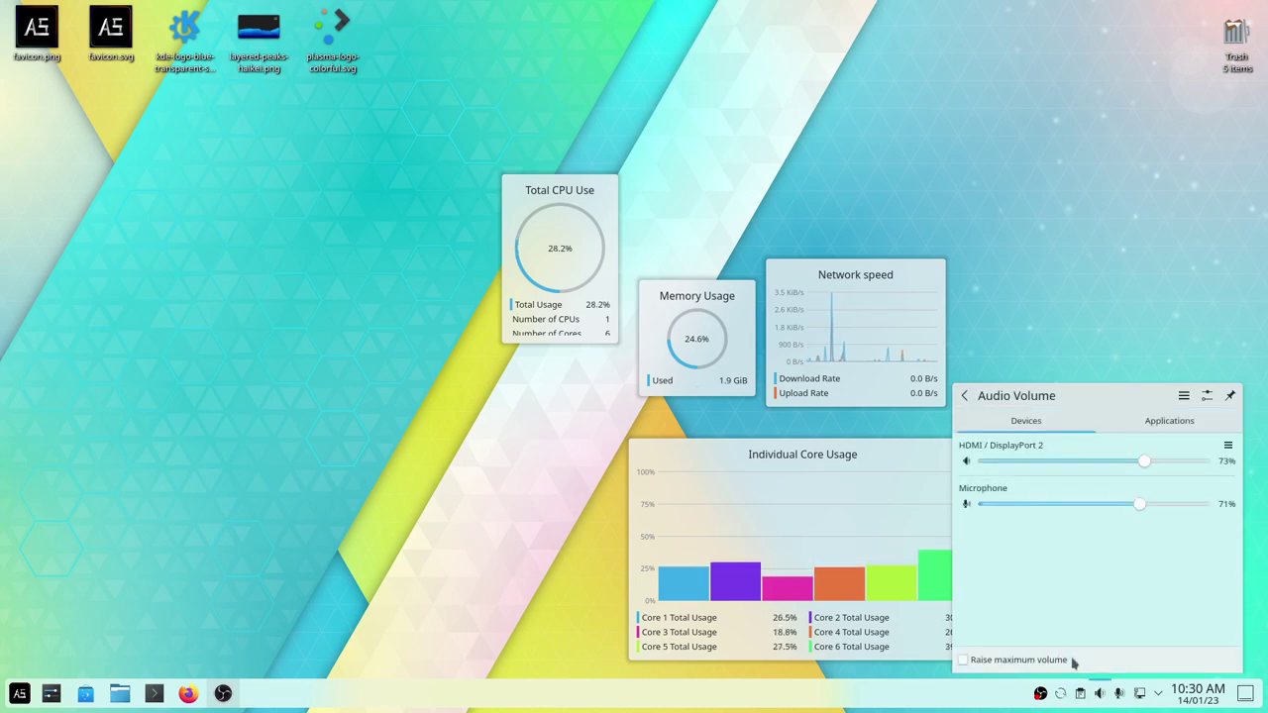
left_click(1164, 425)
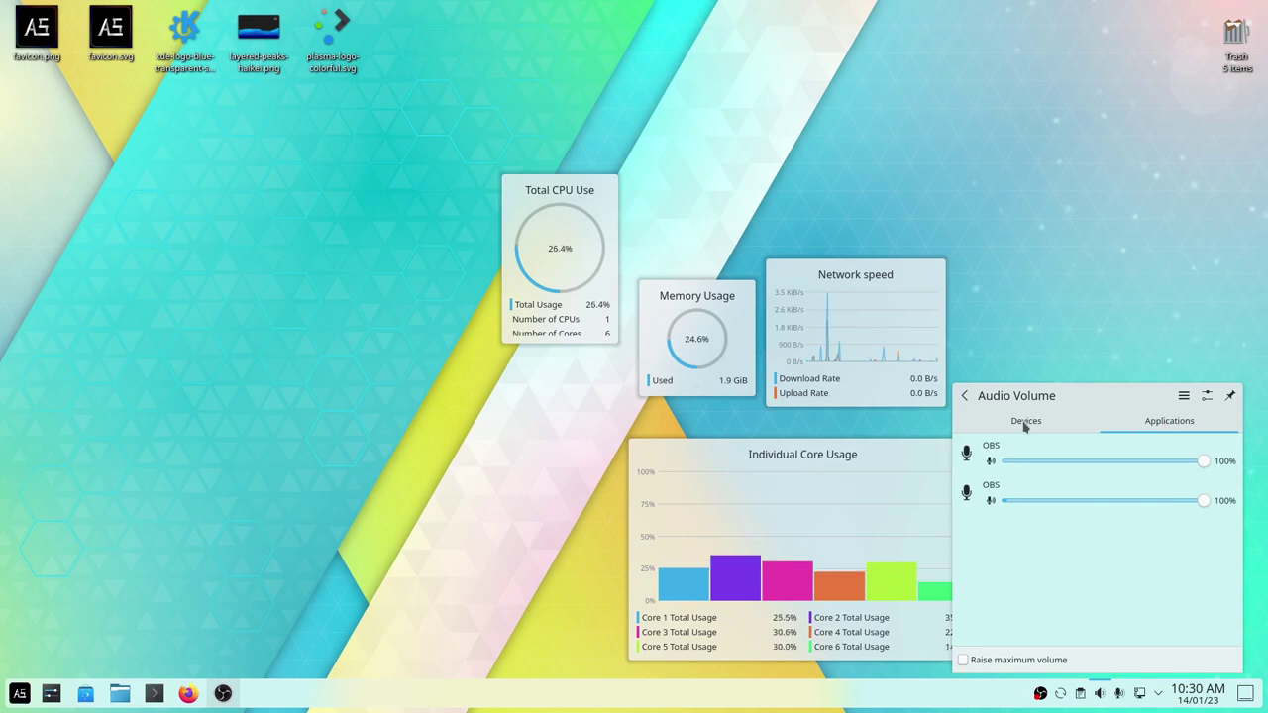
left_click(988, 423)
left_click(964, 396)
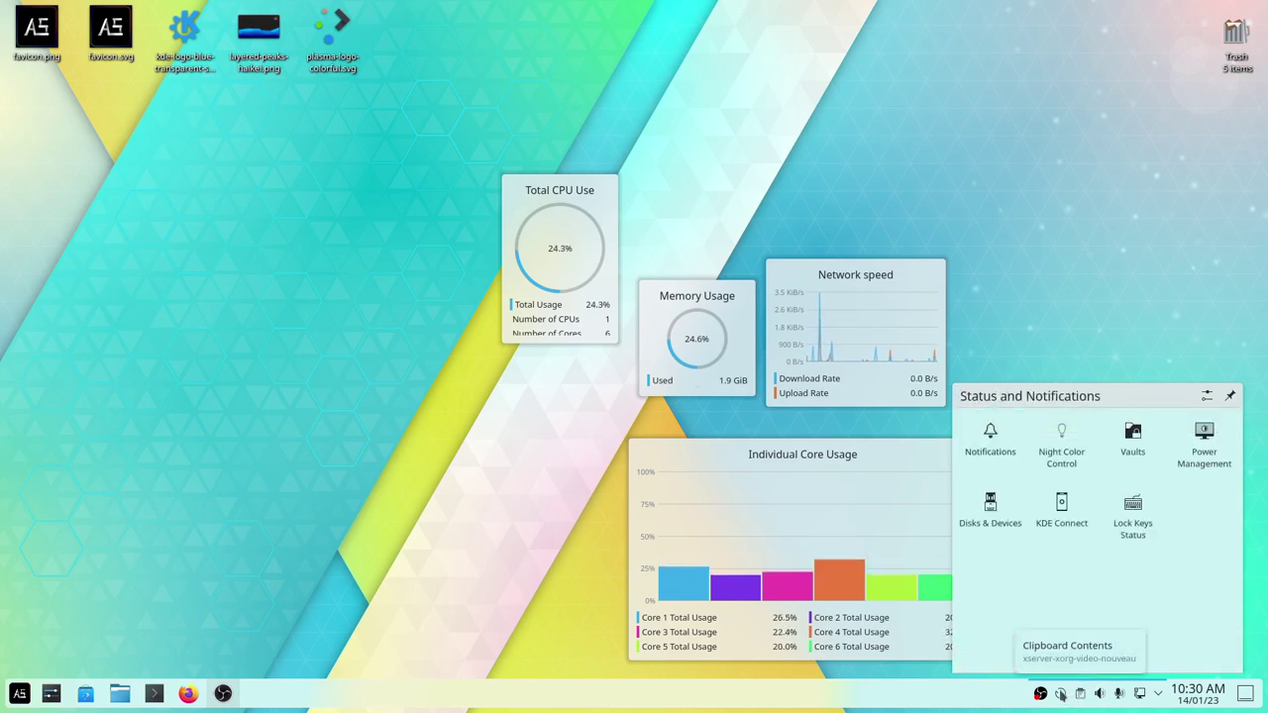
left_click(1181, 297)
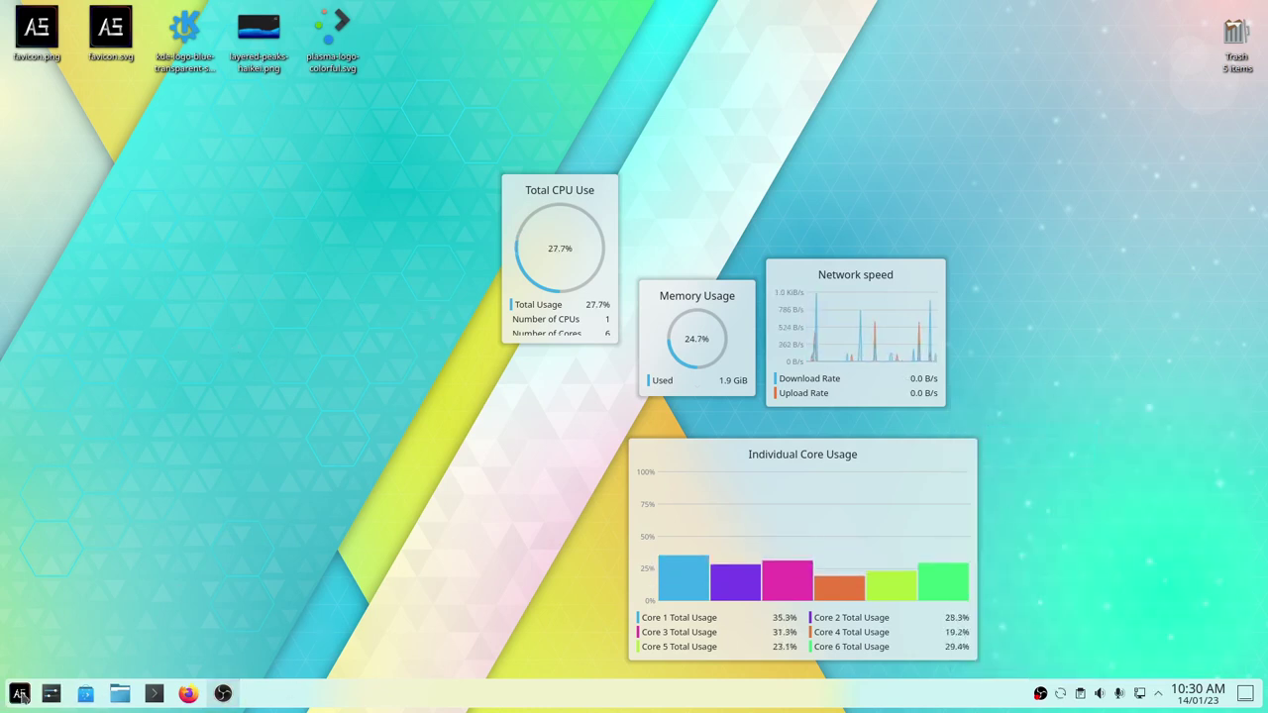
- Open the Dolphin file manager, look through the Home folder's contents and close the window
left_click(119, 694)
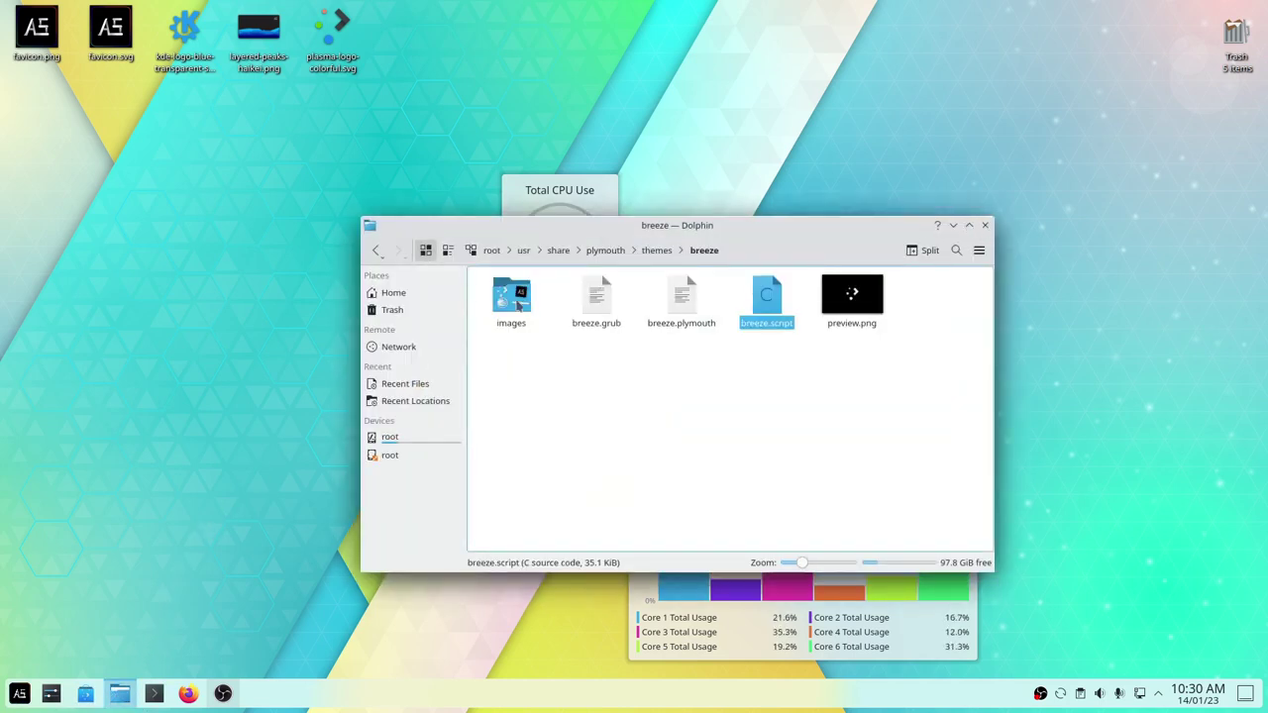
left_click(397, 293)
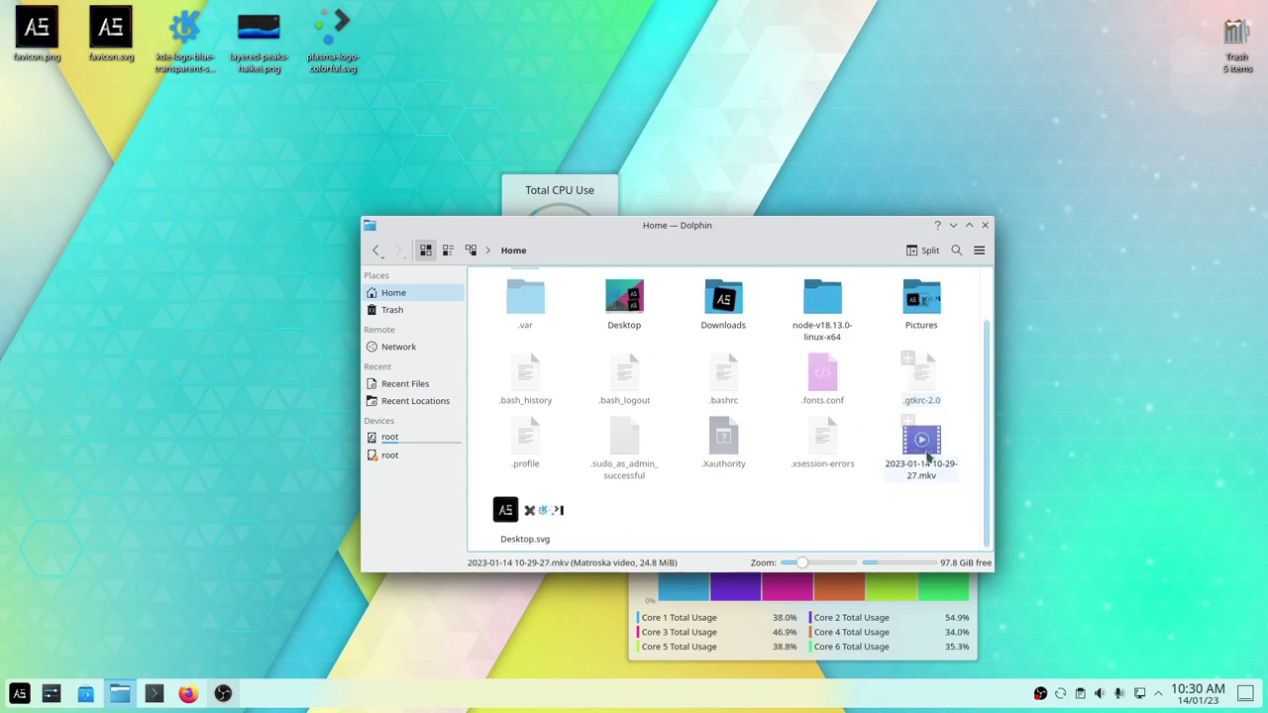
scroll(921, 446, "down", 1)
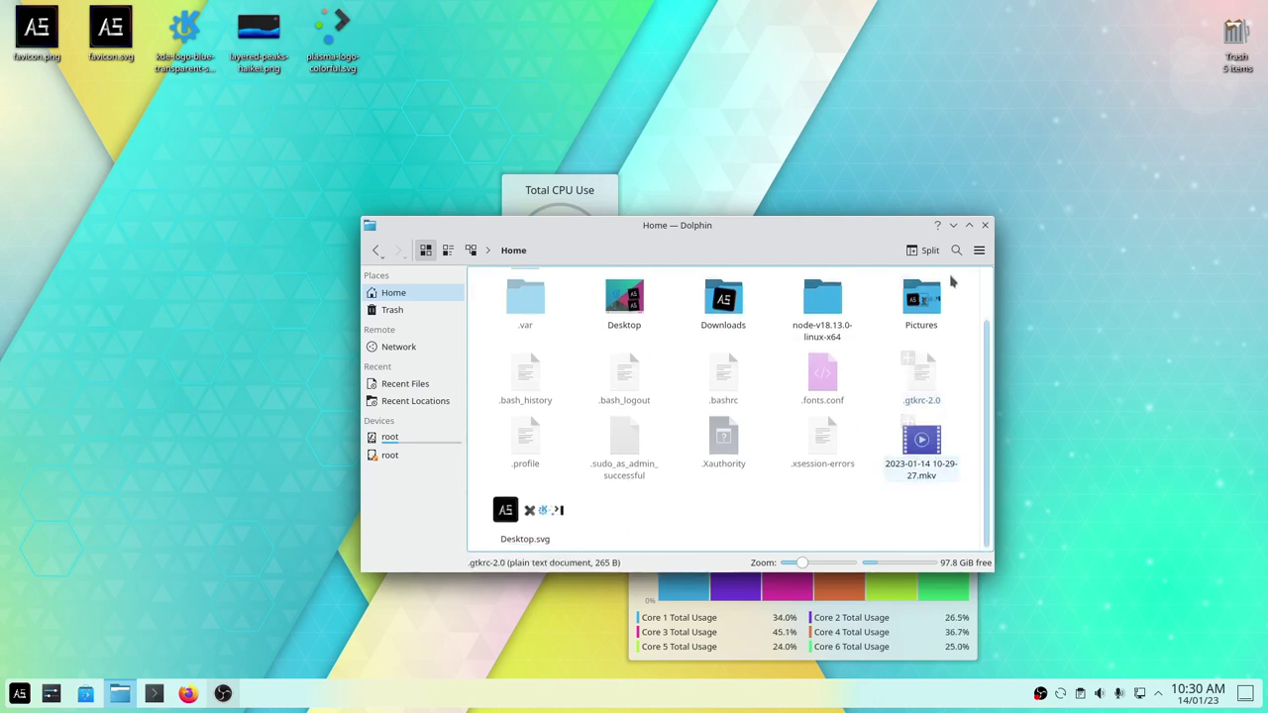
left_click(984, 226)
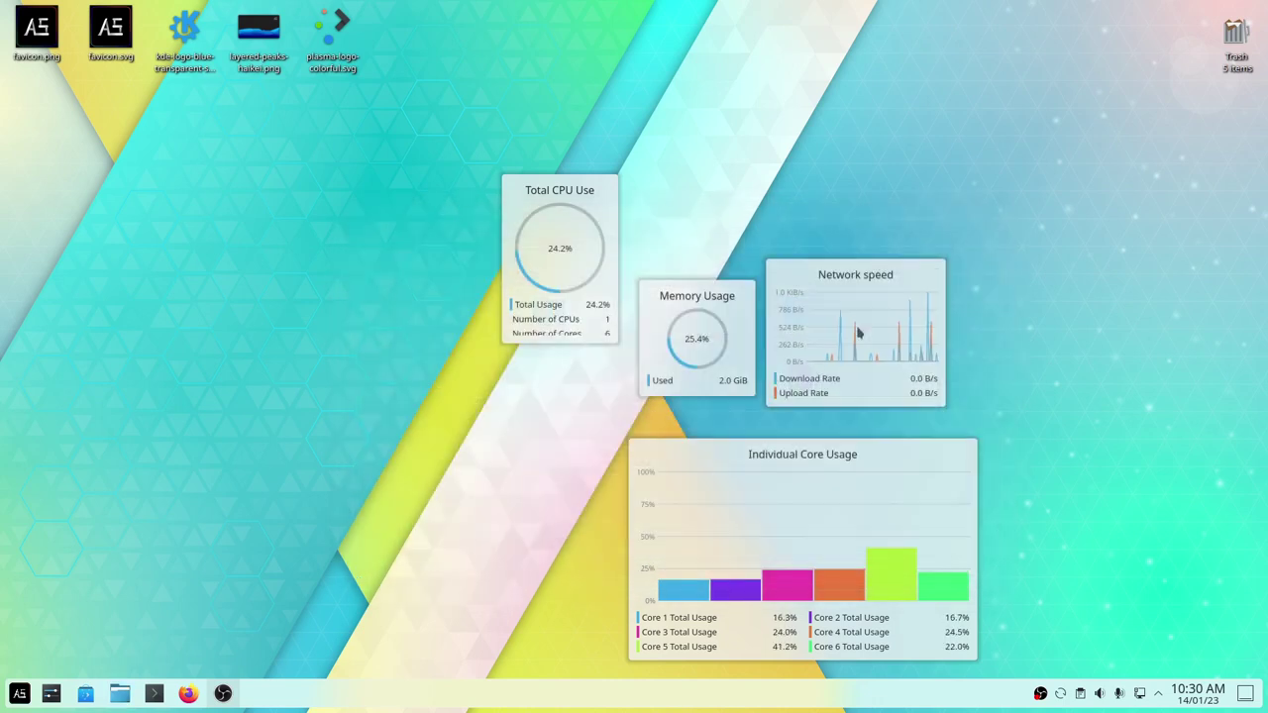
- Open Discover, view the available updates, browse the Accessibility applications through the end of the list and close it
left_click(86, 695)
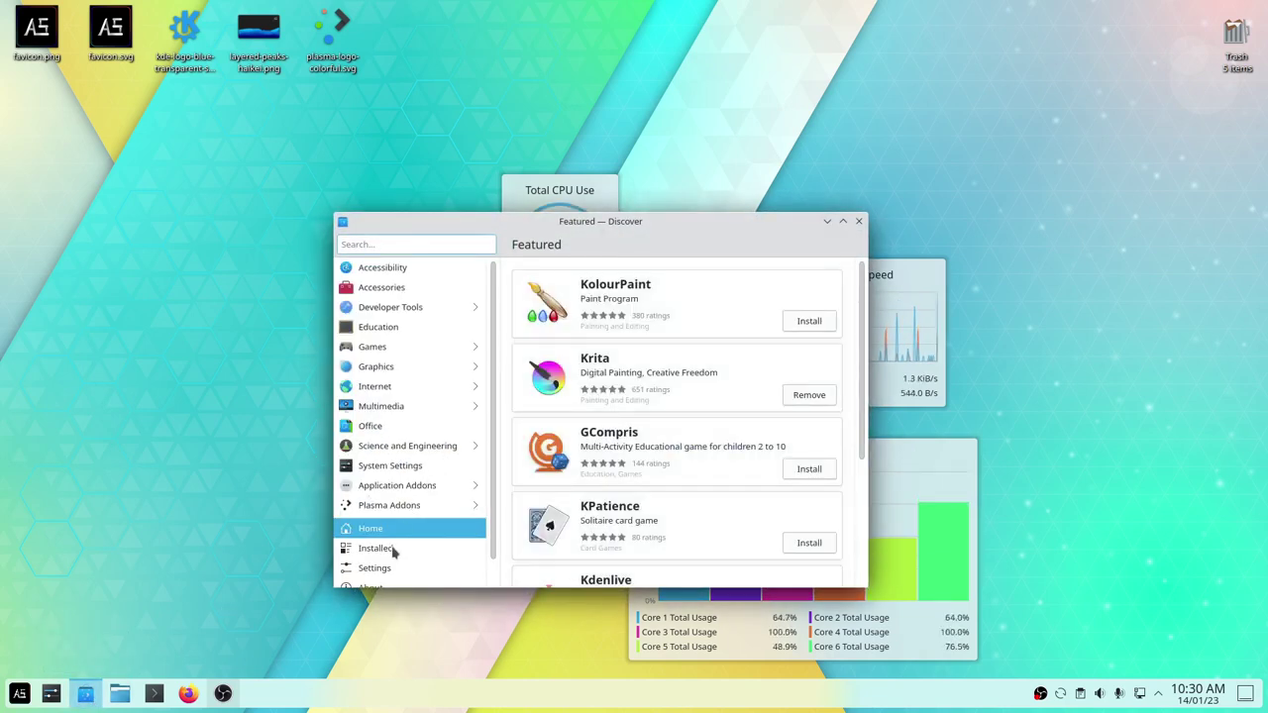
left_click(399, 576)
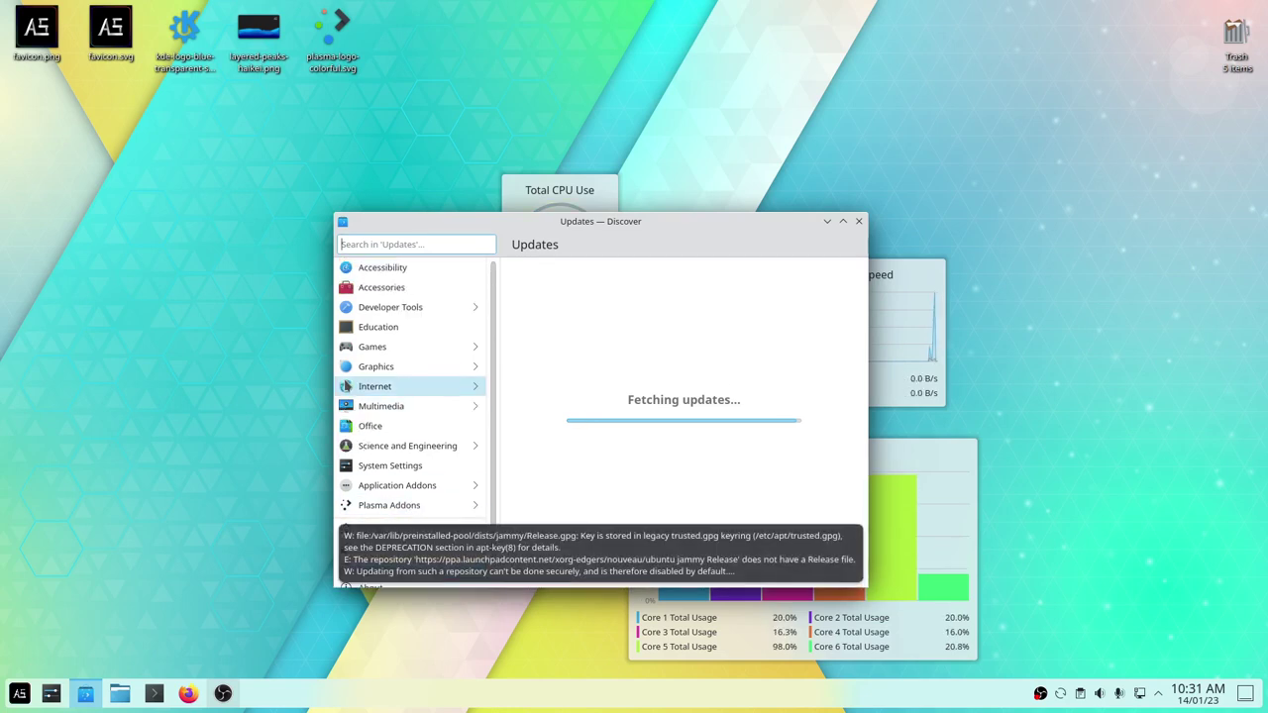
left_click(365, 272)
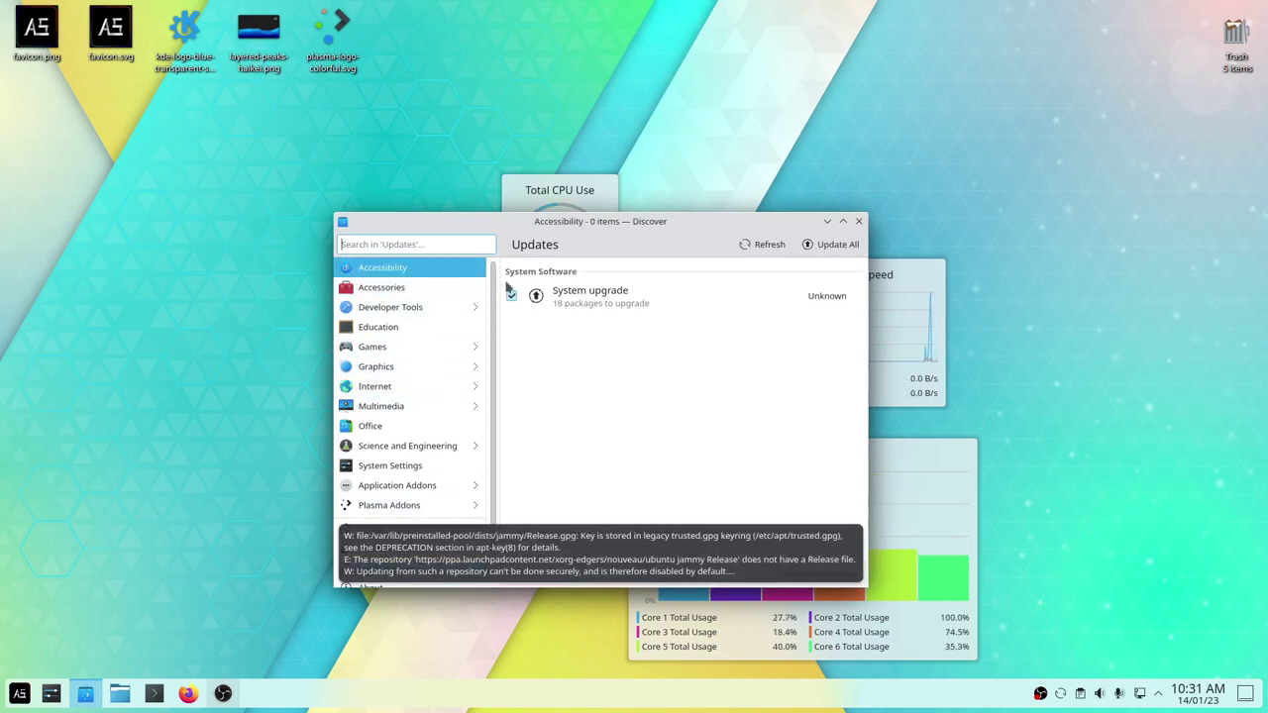
scroll(722, 395, "down", 2)
scroll(722, 394, "up", 1)
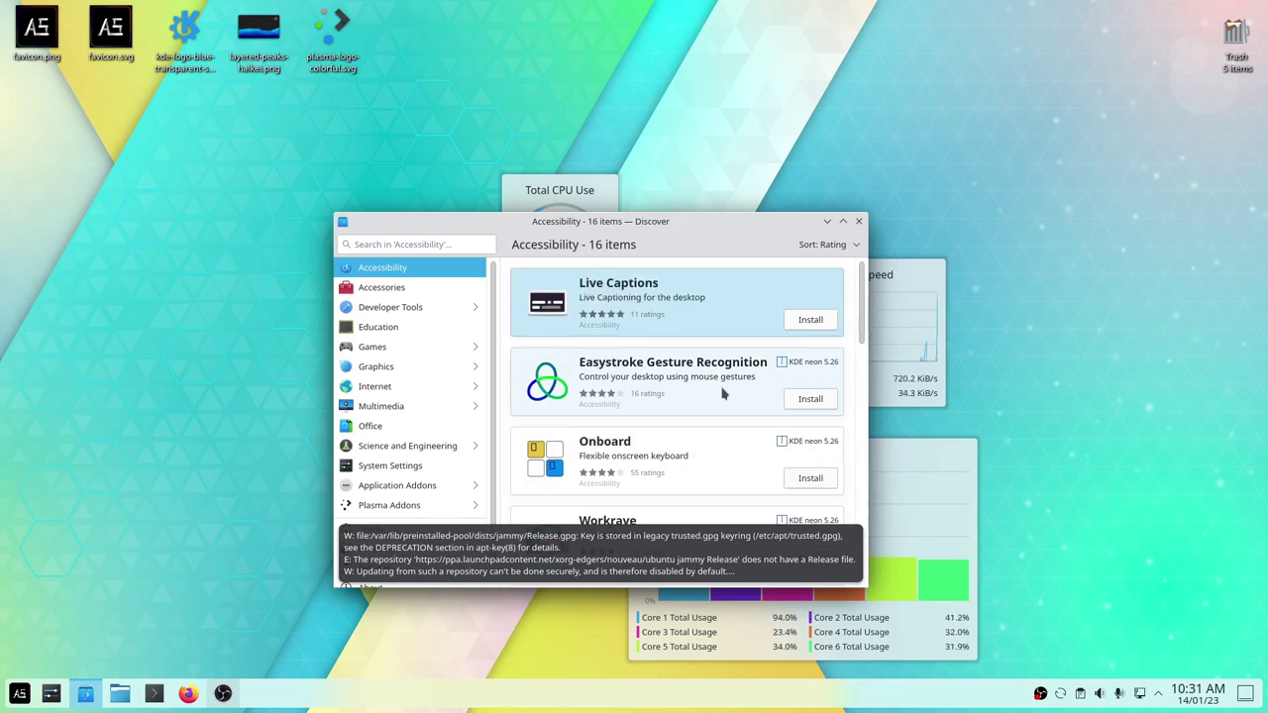
scroll(722, 394, "down", 4)
scroll(722, 394, "down", 8)
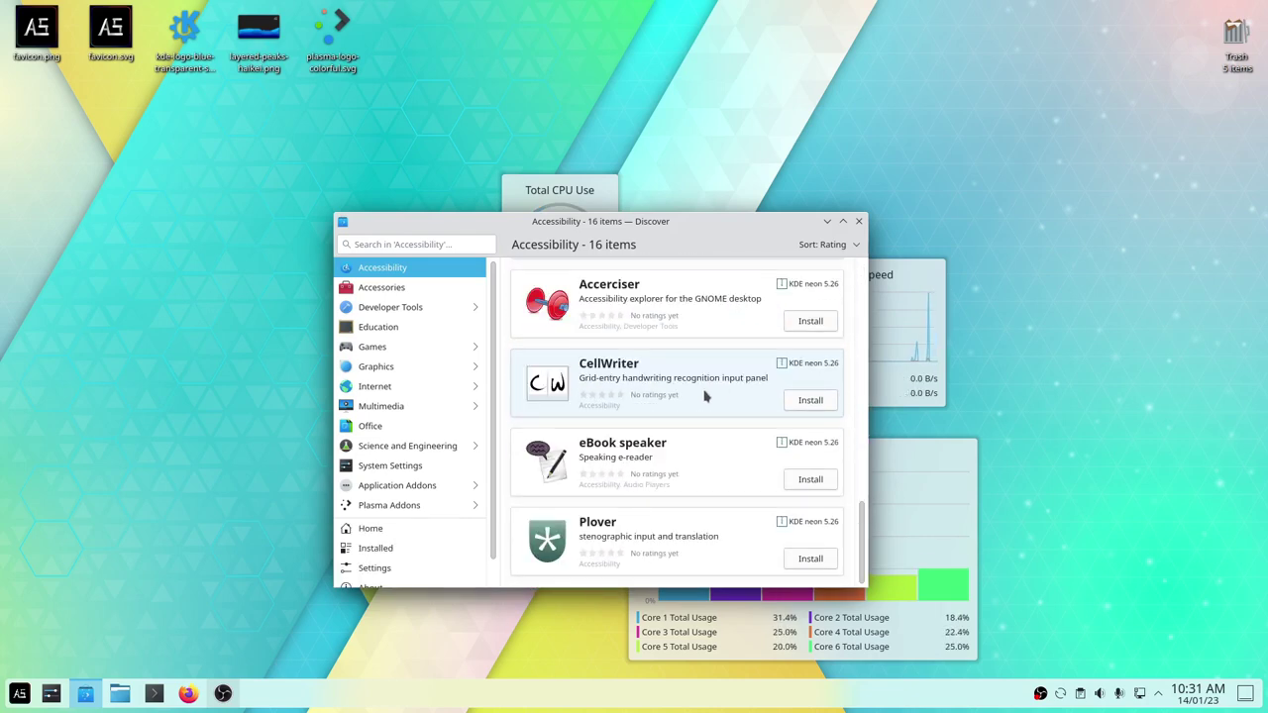
left_click(858, 220)
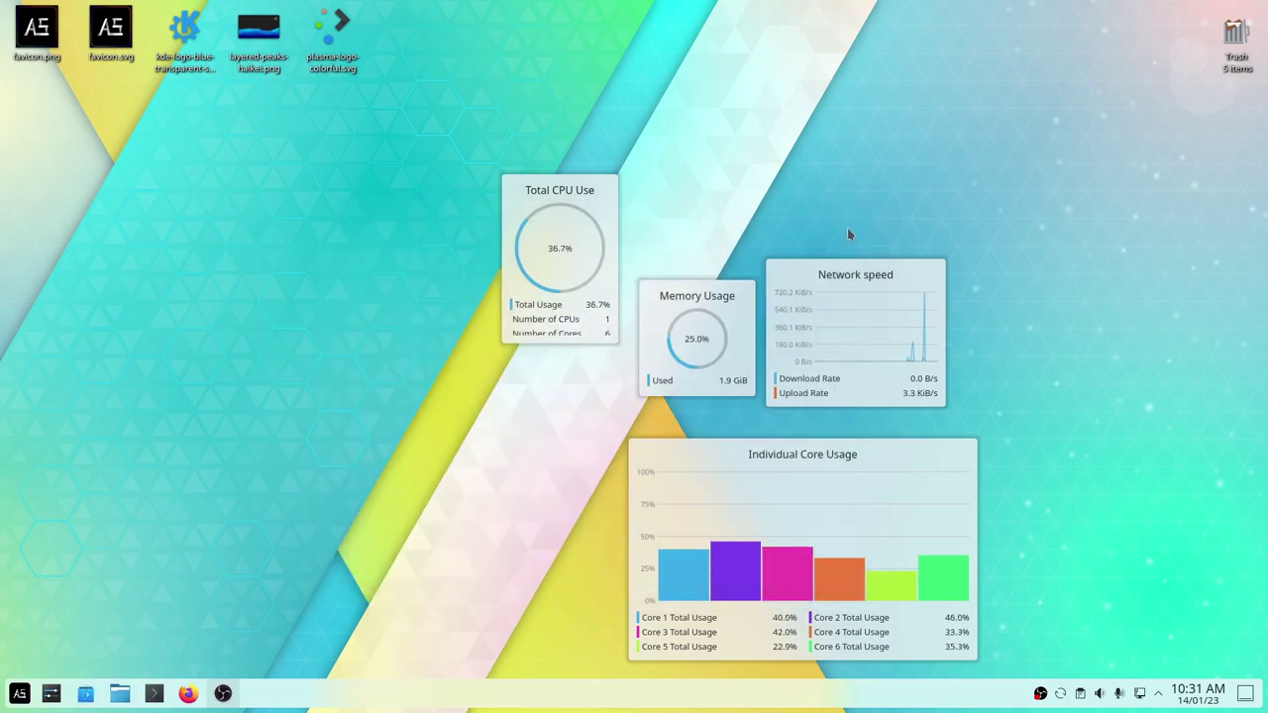
- Open System Settings and preview the Breeze splash screen in the appearance settings
left_click(51, 693)
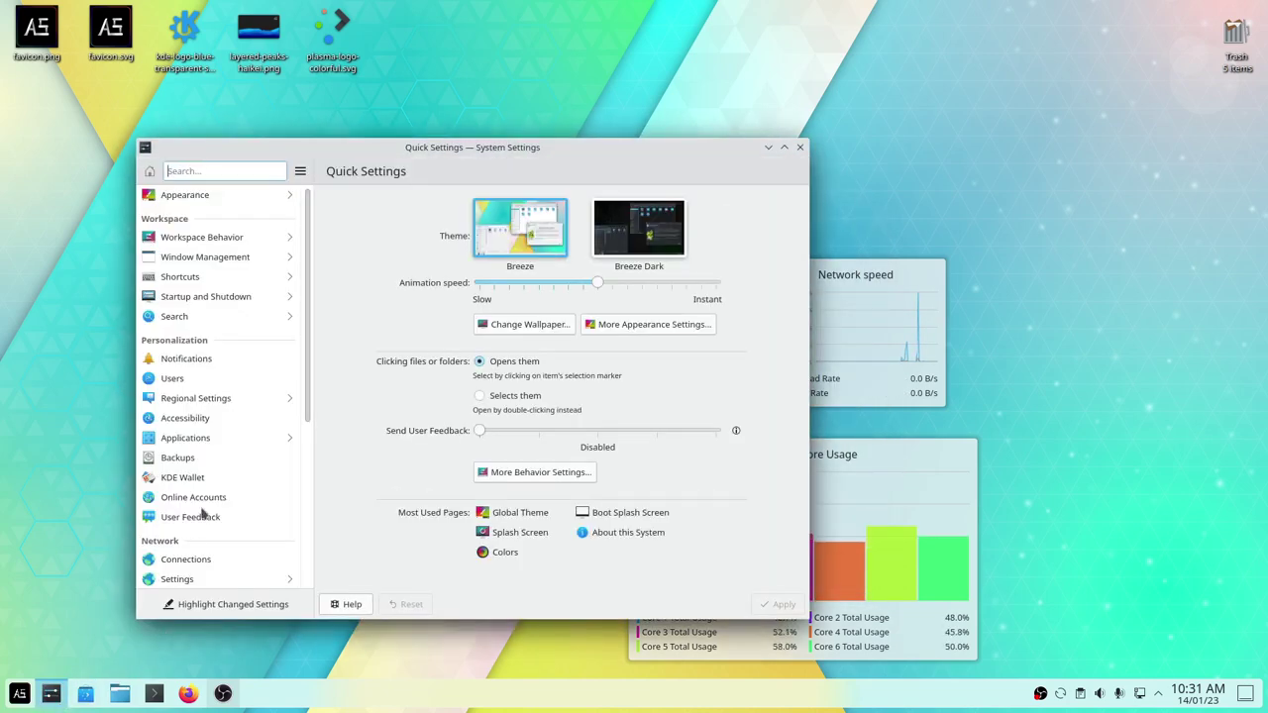
left_click(193, 195)
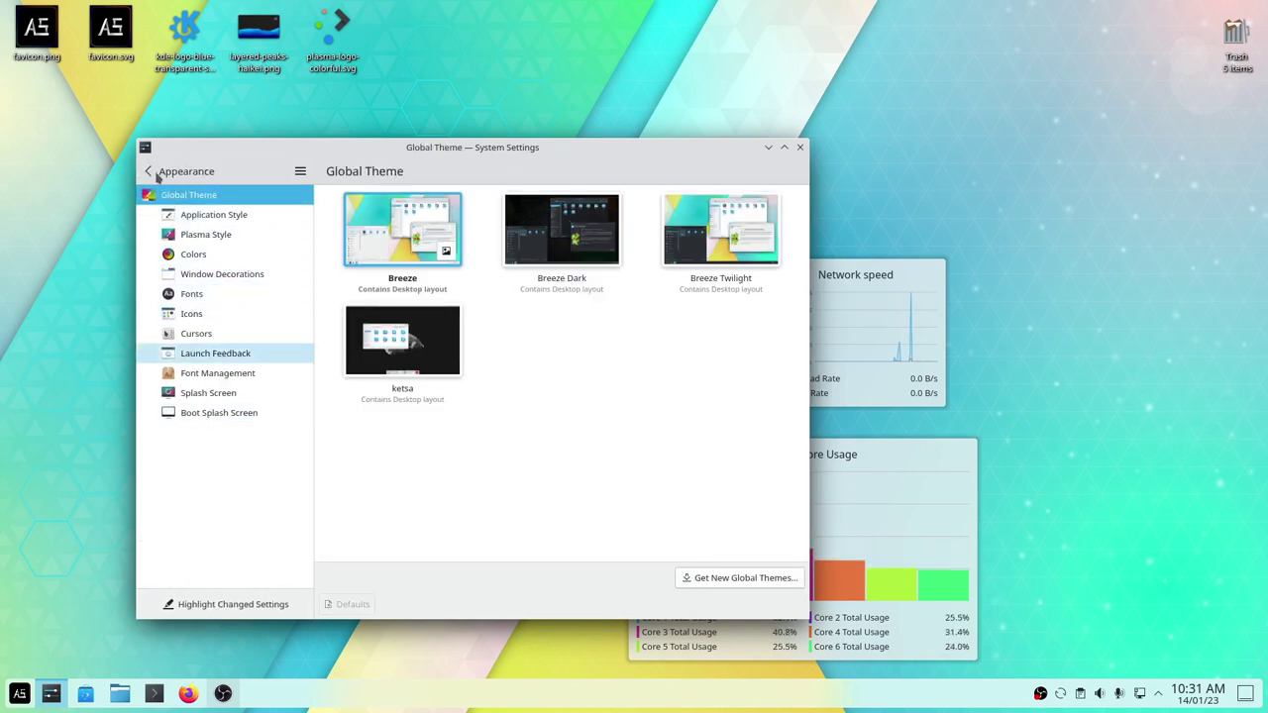
left_click(198, 398)
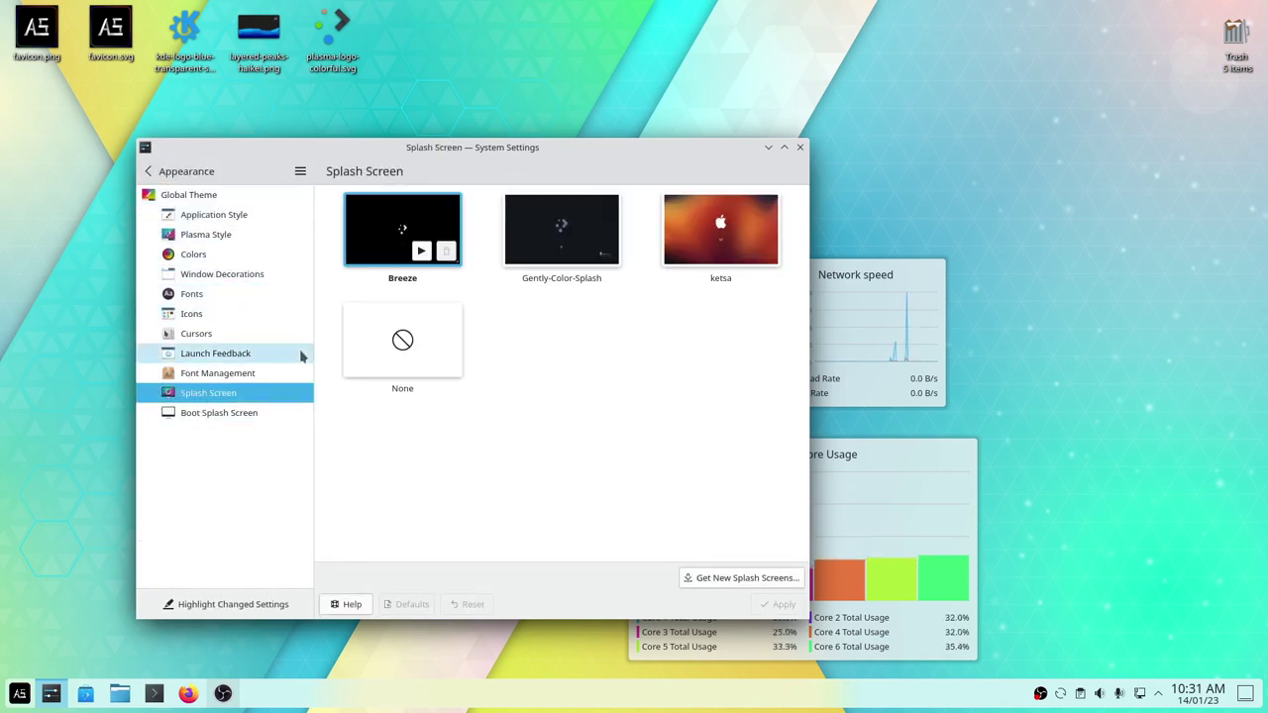
left_click(421, 251)
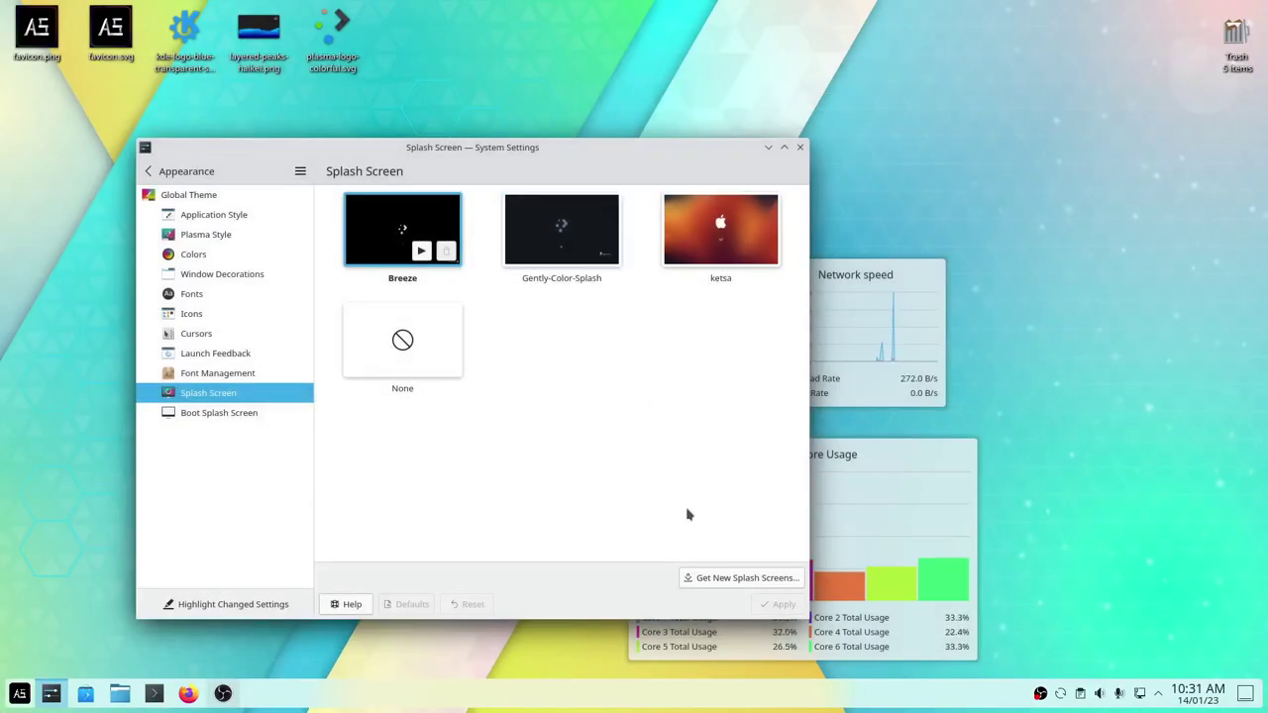
- Examine the General Behavior and Desktop Effects options under Workspace Behavior, then return to the main settings overview
left_click(150, 171)
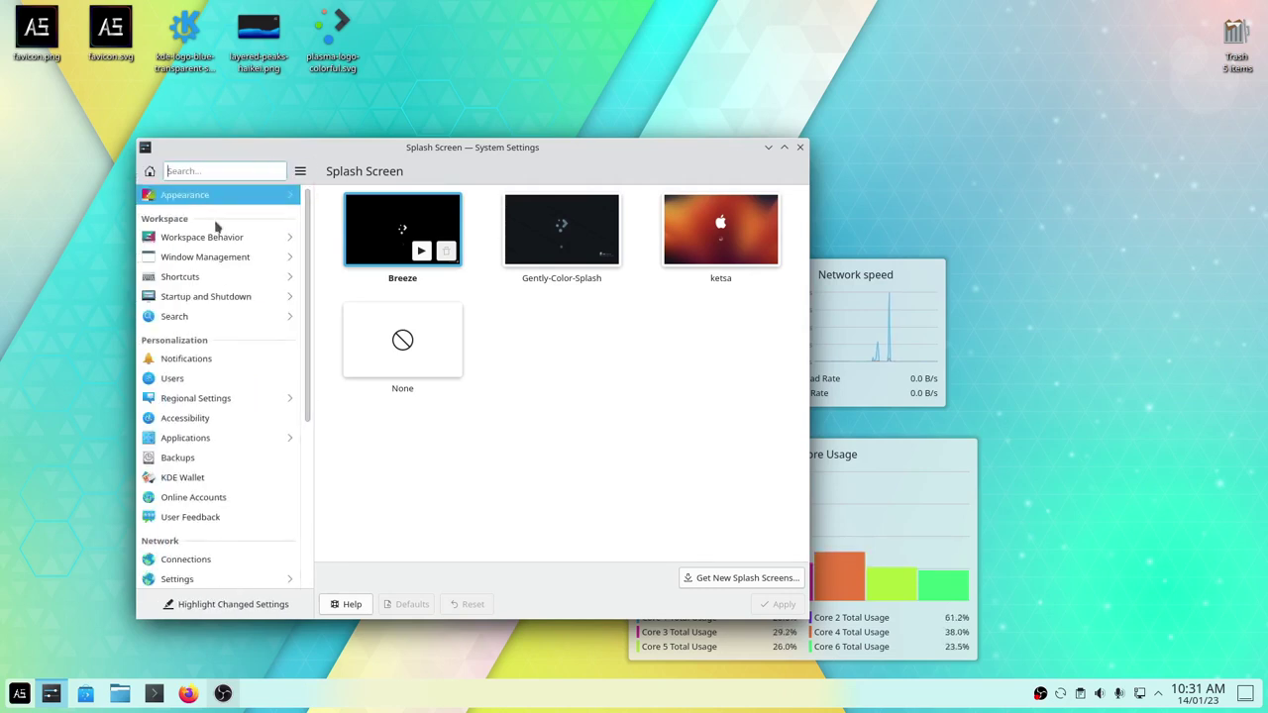
left_click(222, 246)
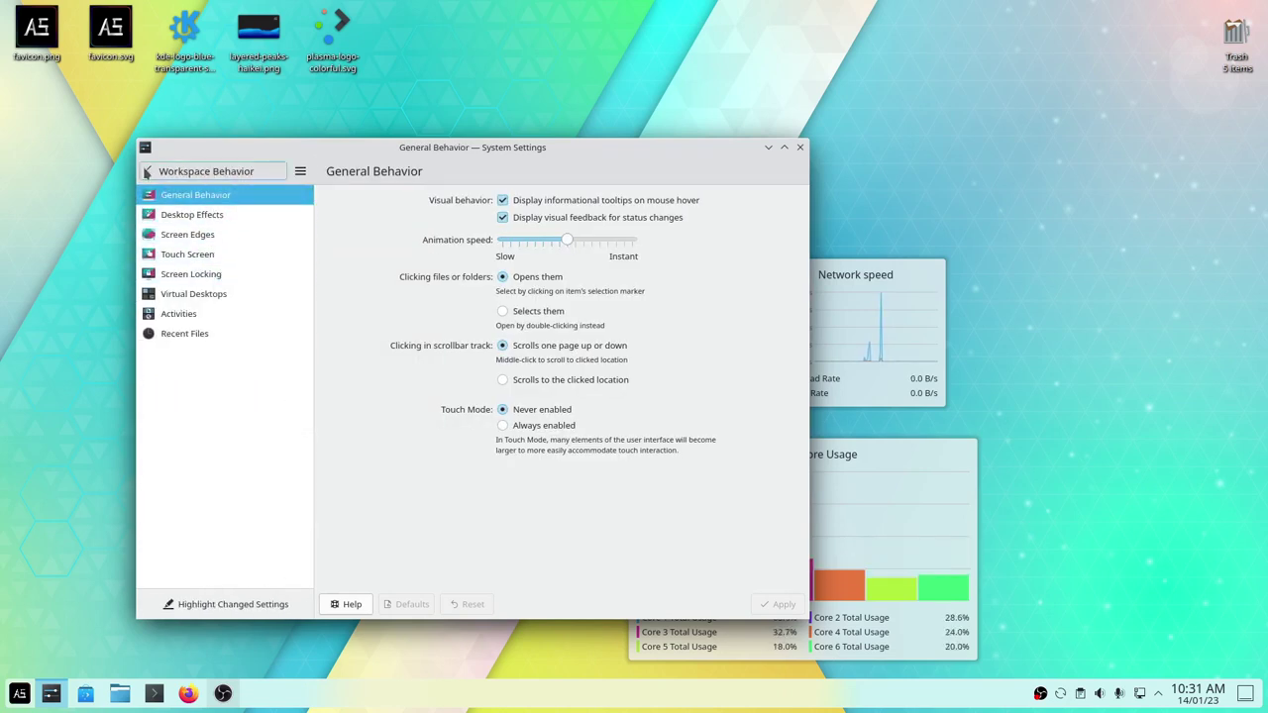
left_click(167, 215)
scroll(567, 471, "down", 10)
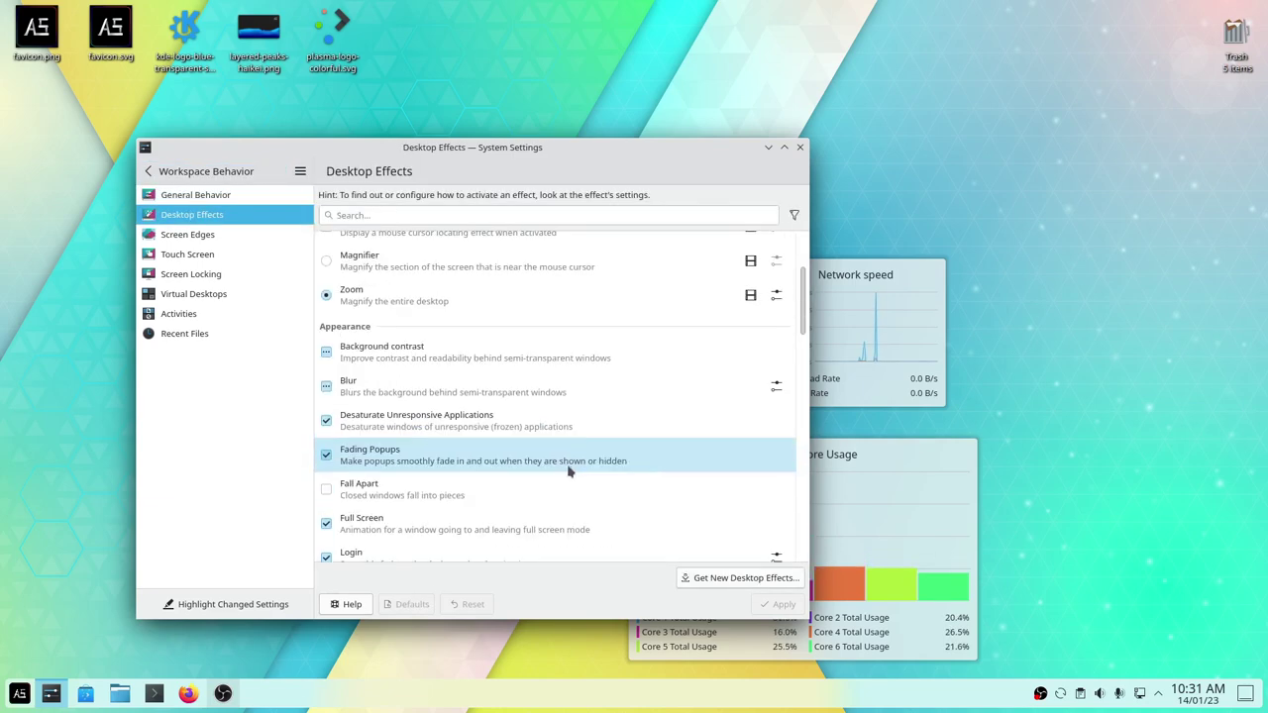
left_click(151, 172)
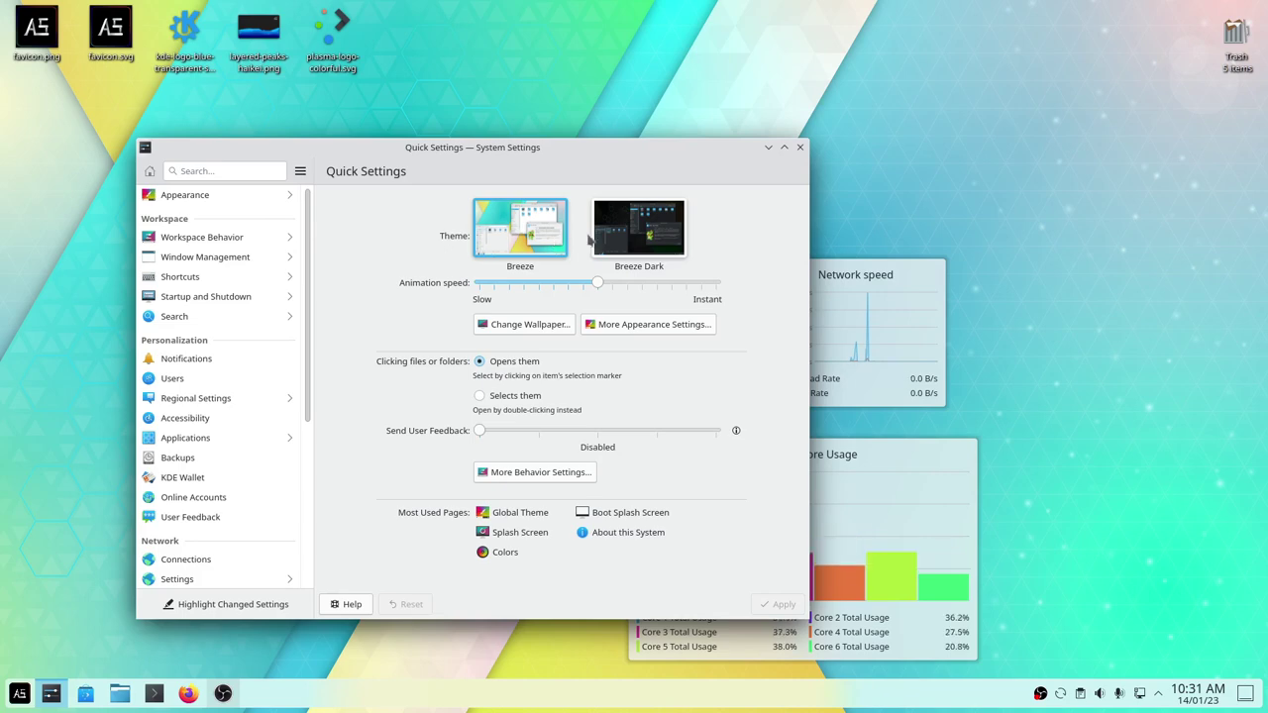
- Apply the Breeze Dark theme in Quick Settings, nudge the window slightly and close System Settings
left_click(639, 229)
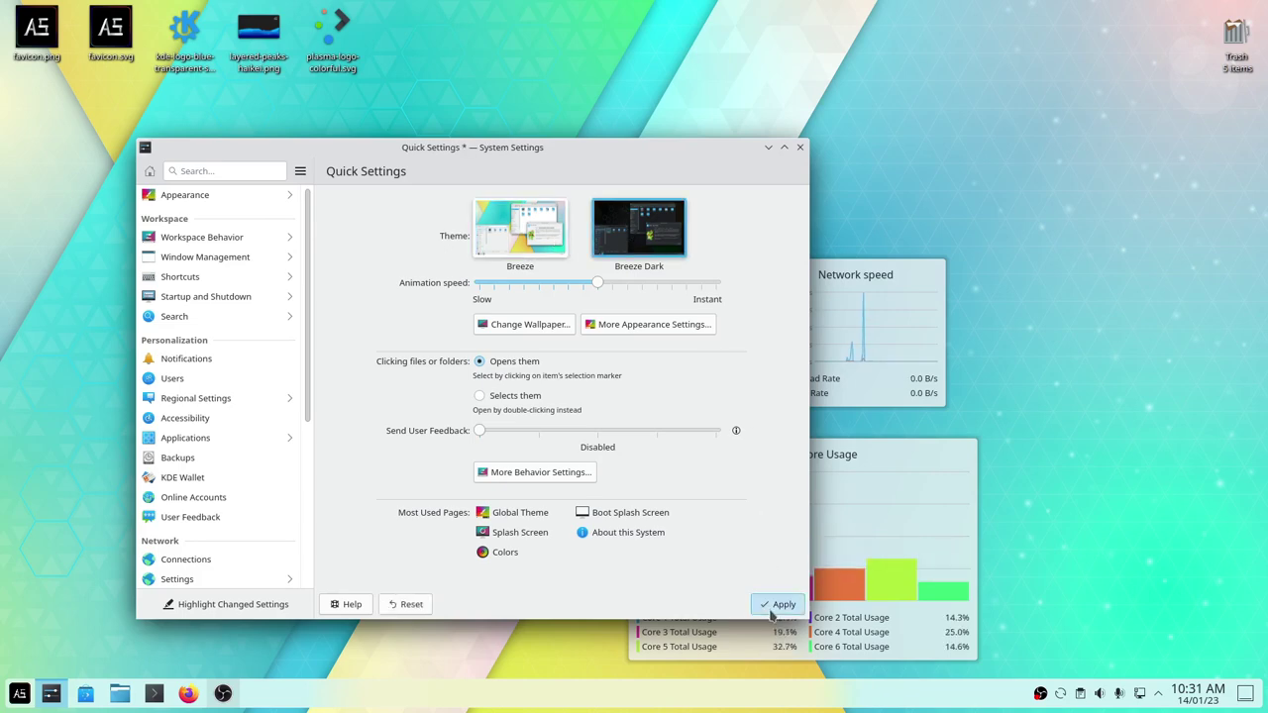
left_click(772, 611)
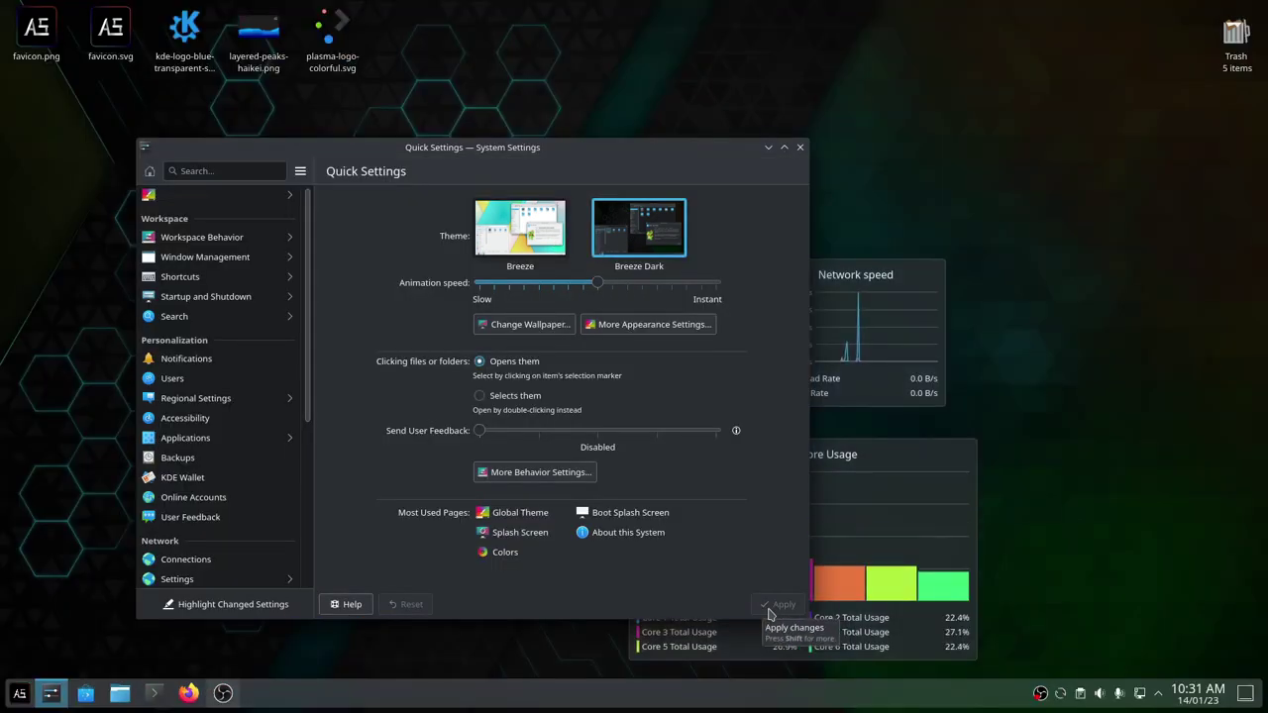
left_click_drag(496, 148, 522, 140)
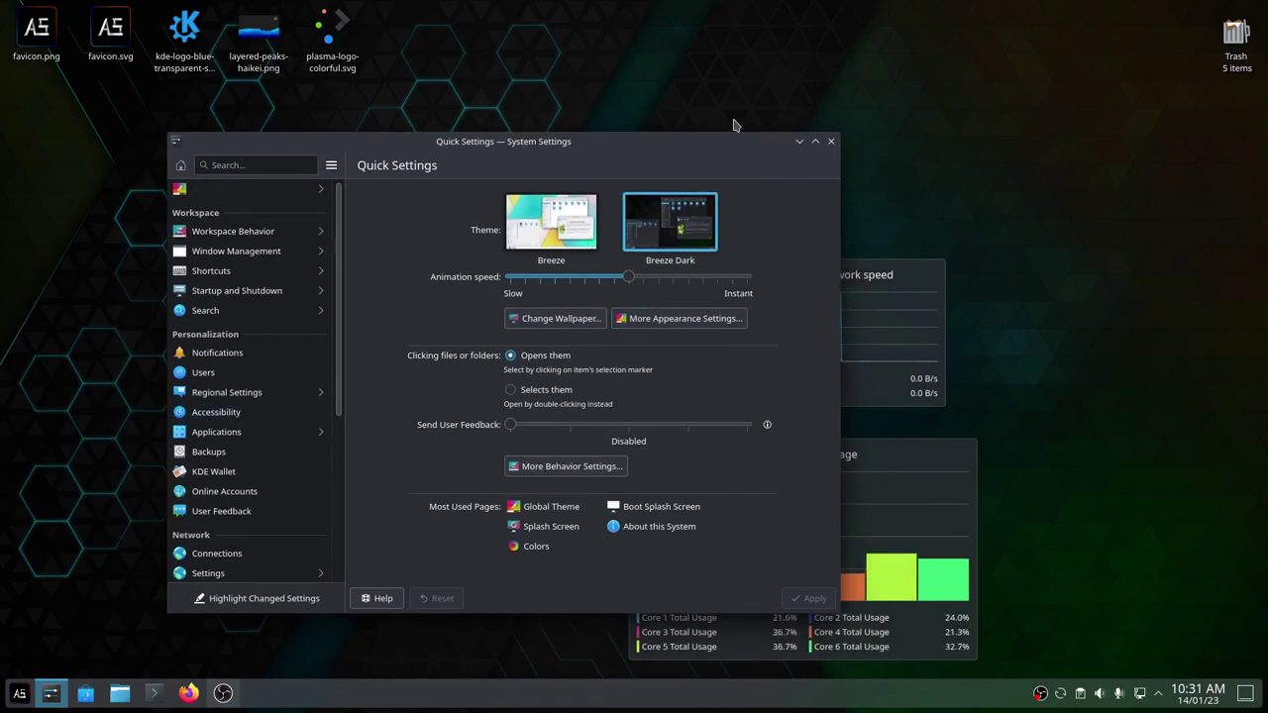
left_click(831, 142)
- Switch to Konsole, run sudo pkcon update and accept the proposed package changes with Y
left_click(154, 693)
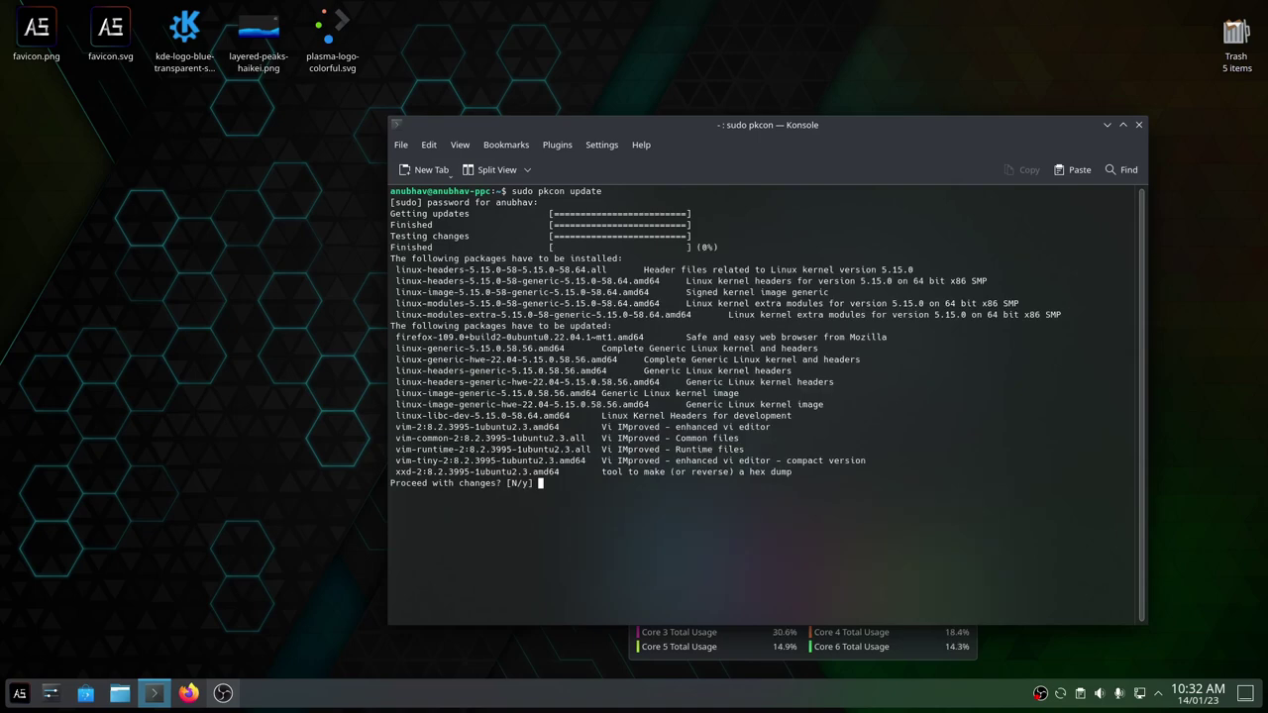
key("Return")
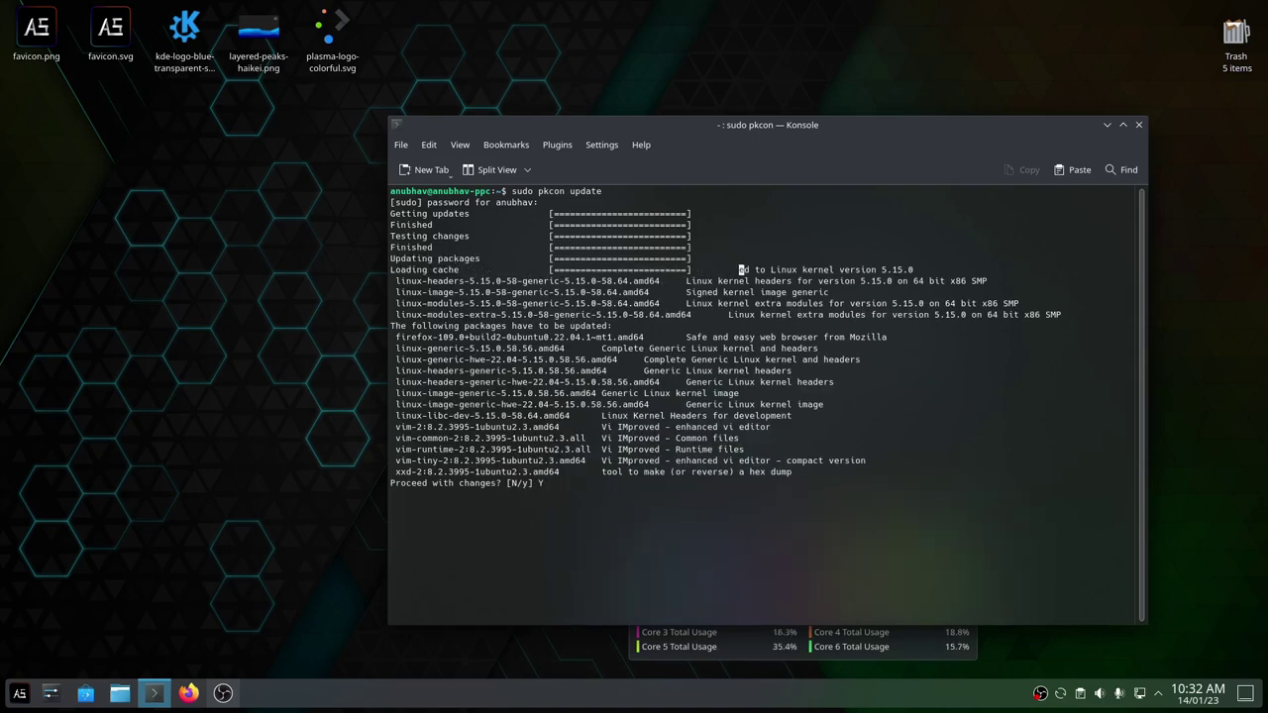
left_click_drag(699, 124, 435, 115)
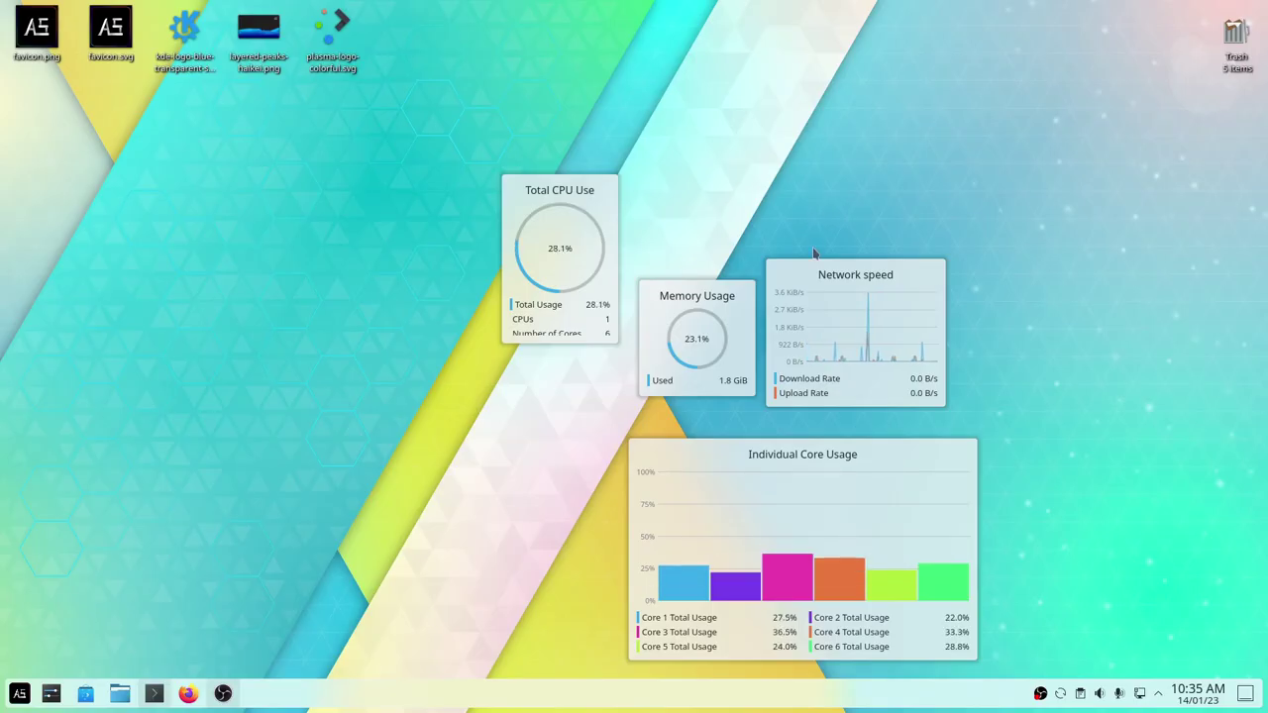
- Switch to the activity with the hexagon wallpaper and add the Application Dashboard widget to its desktop
key("super+Tab")
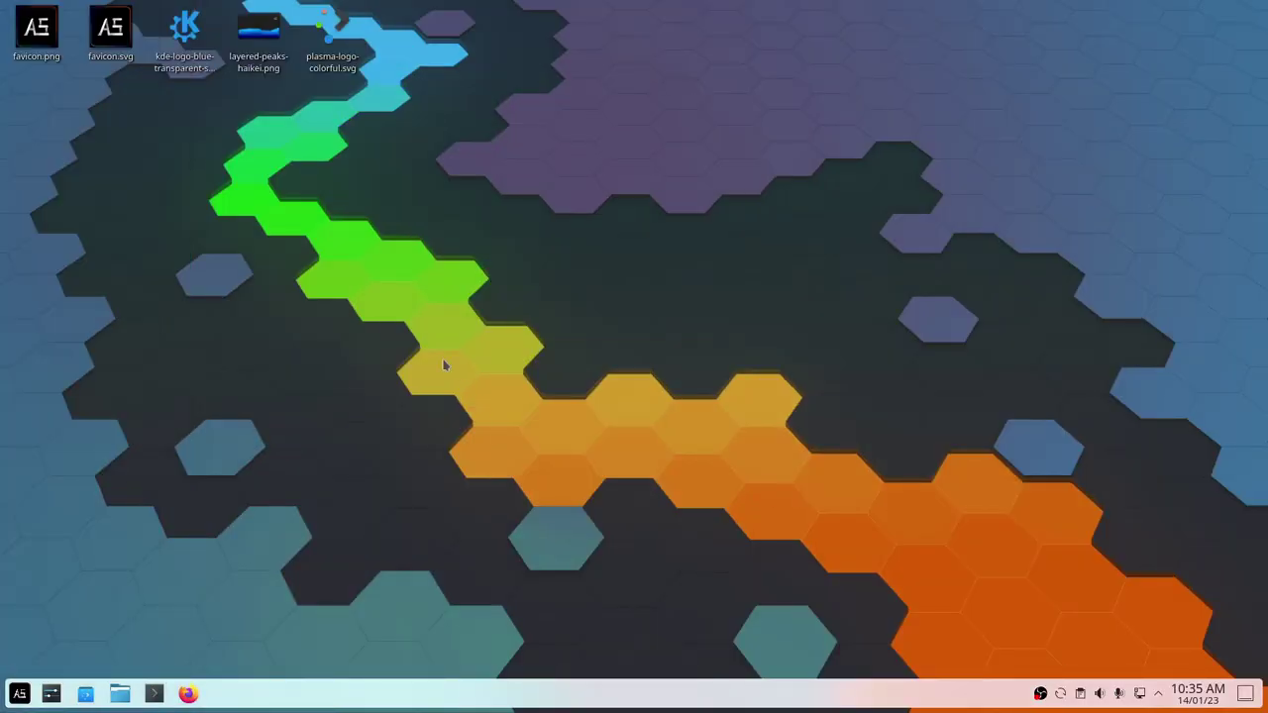
right_click(443, 366)
left_click(481, 514)
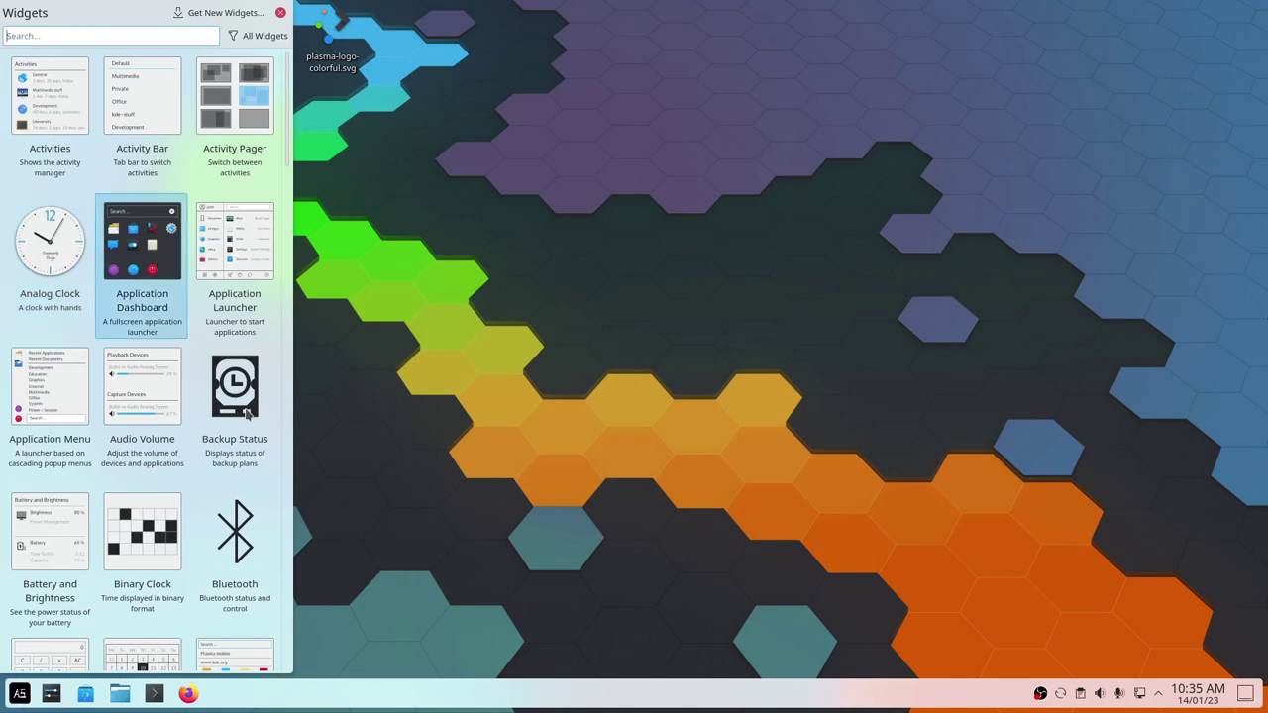
left_click_drag(248, 414, 874, 335)
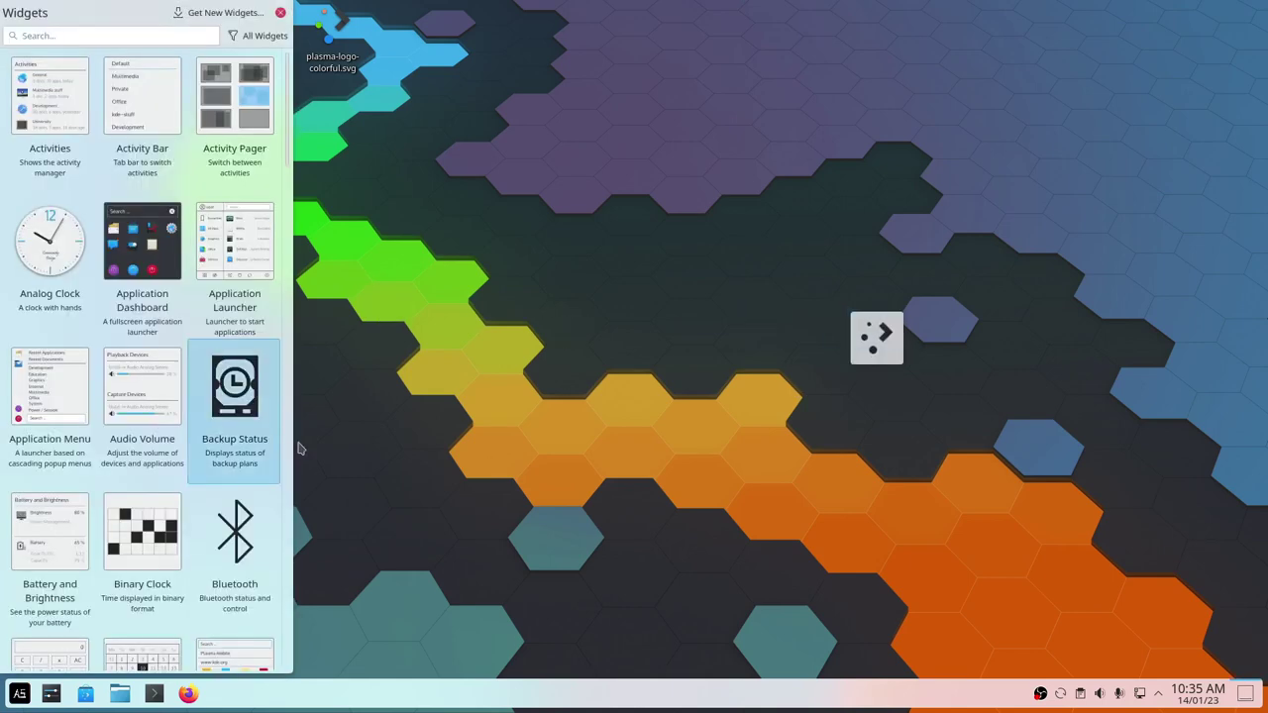
- Open the Application Dashboard, look over its application categories and close it
key("super")
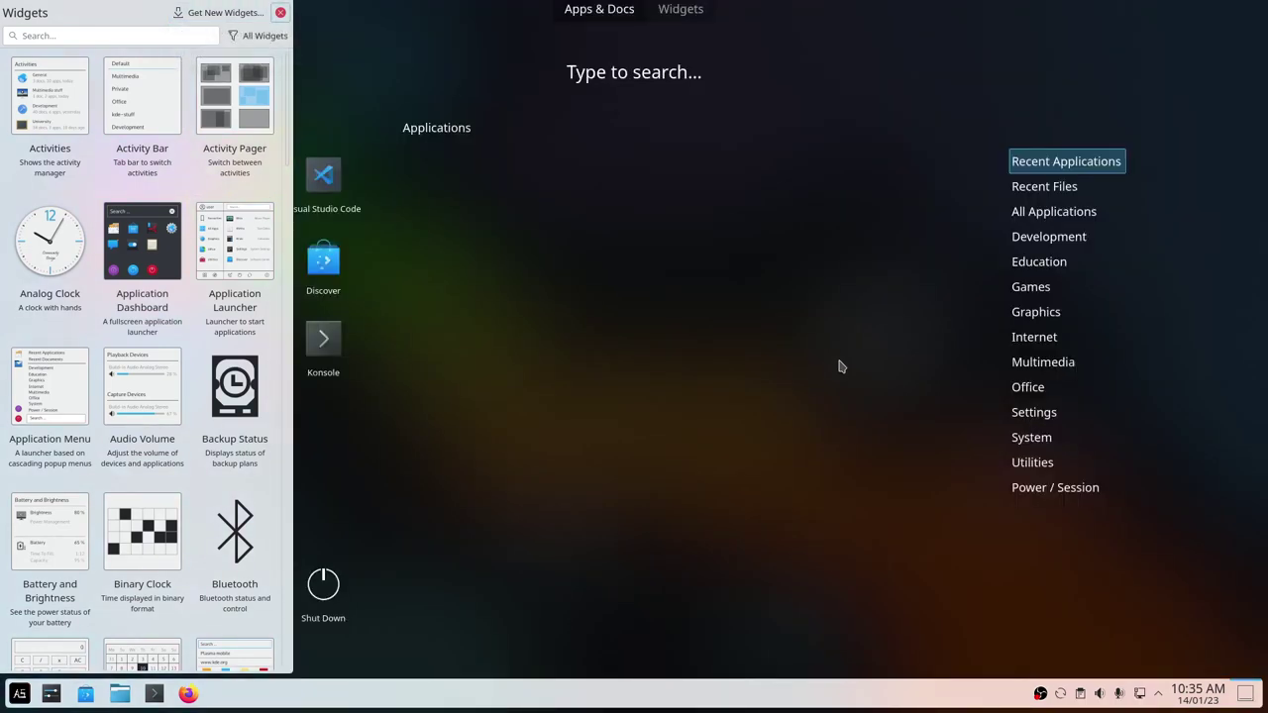
left_click(839, 367)
key("super")
left_click(777, 77)
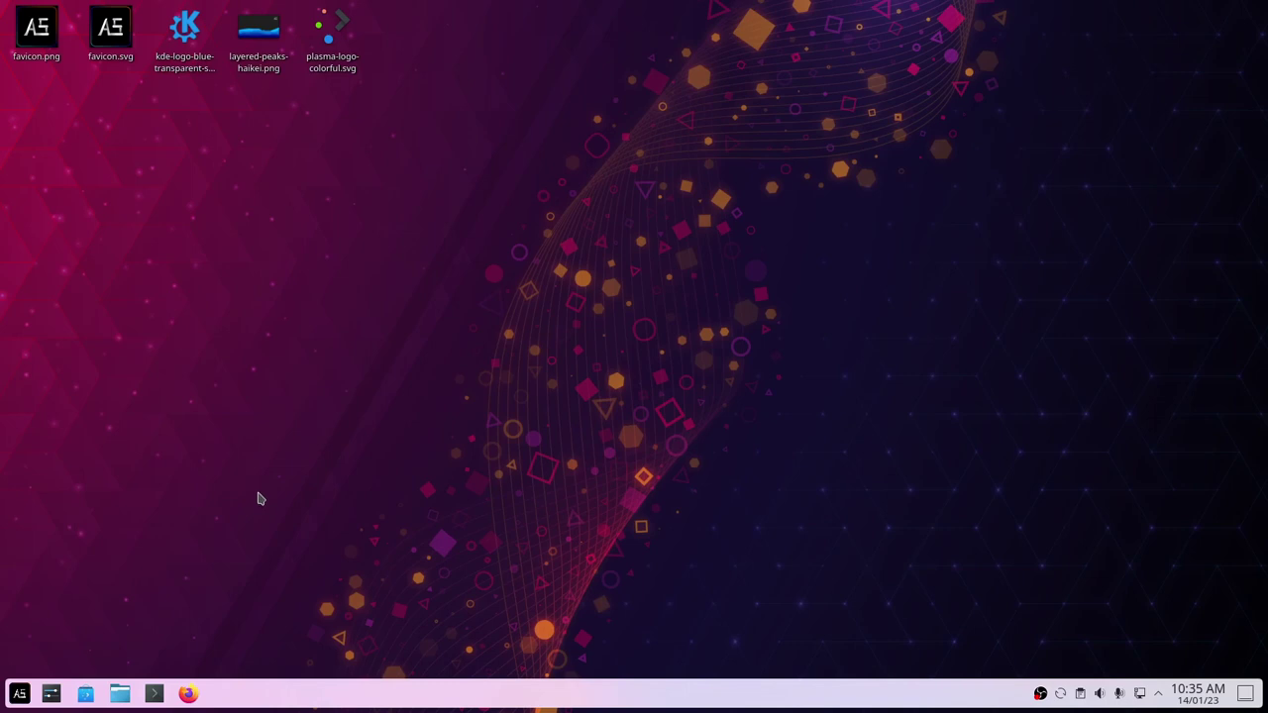
- Add the Activity Pager widget to the purple-wallpaper desktop and close the widget list
right_click(248, 292)
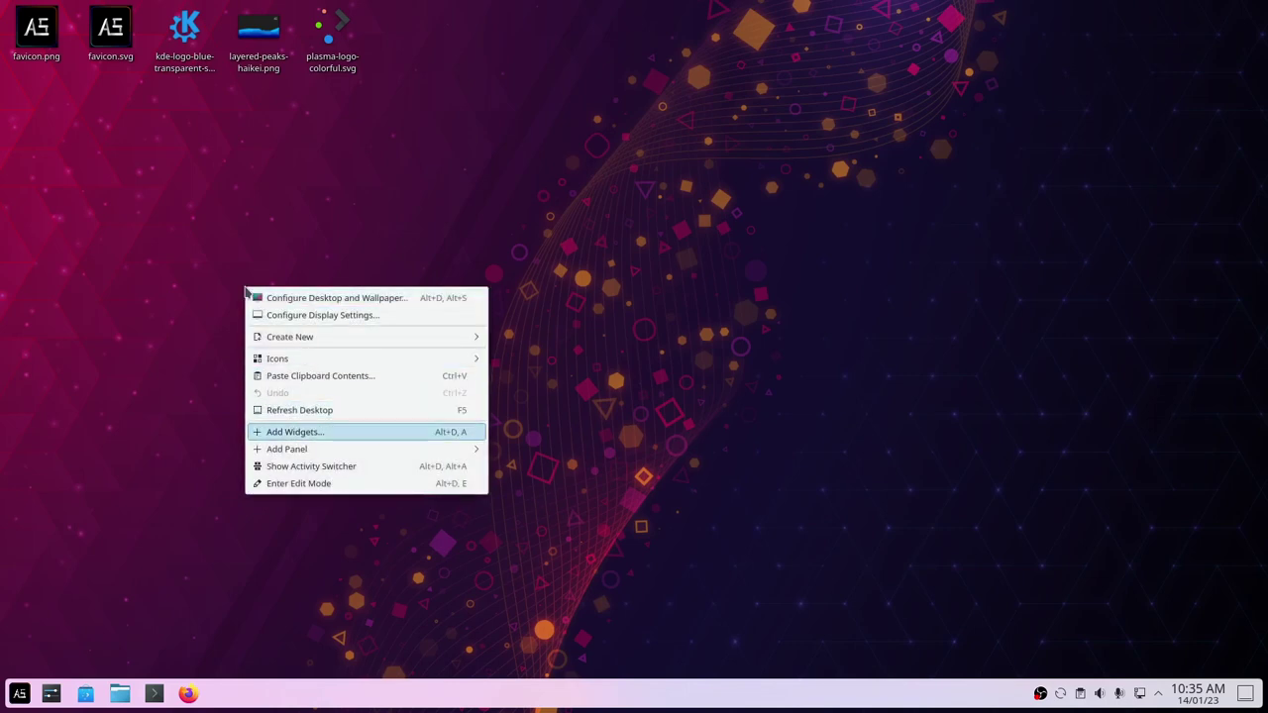
left_click(298, 433)
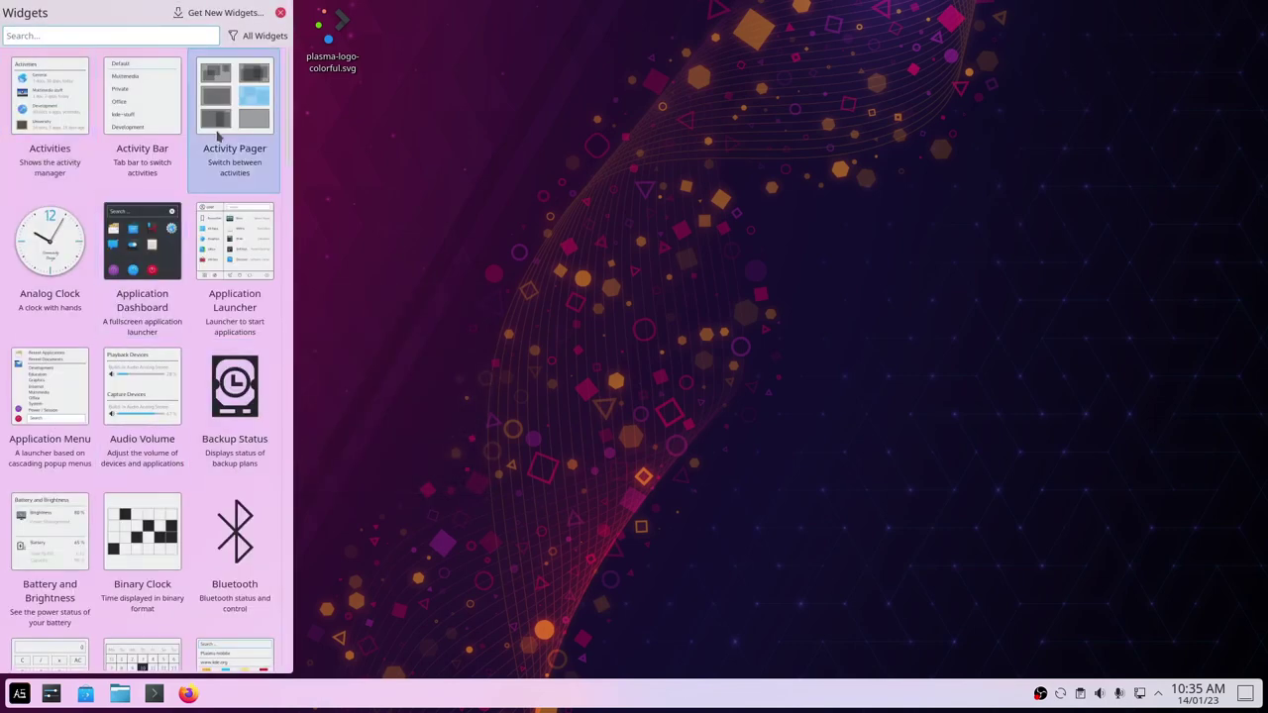
left_click_drag(215, 132, 852, 238)
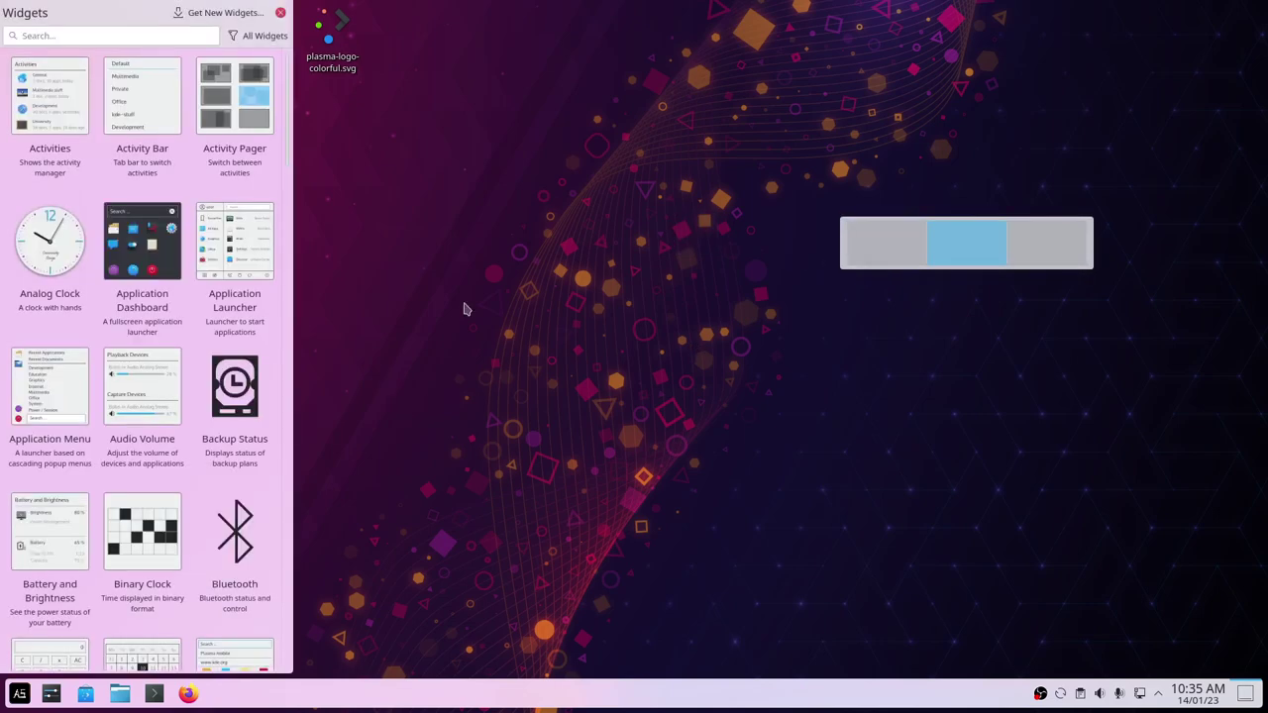
left_click(281, 12)
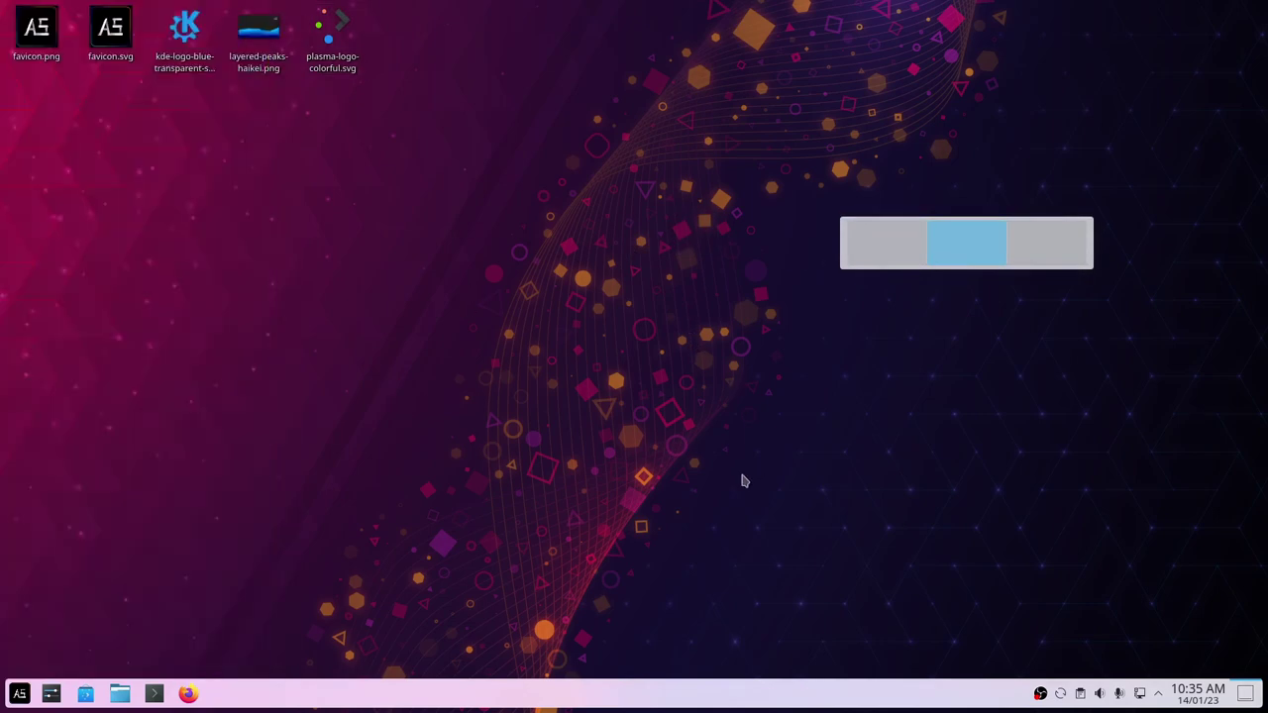
- Switch to the first activity with the Activity Pager and cycle through the desktop activities
left_click(877, 259)
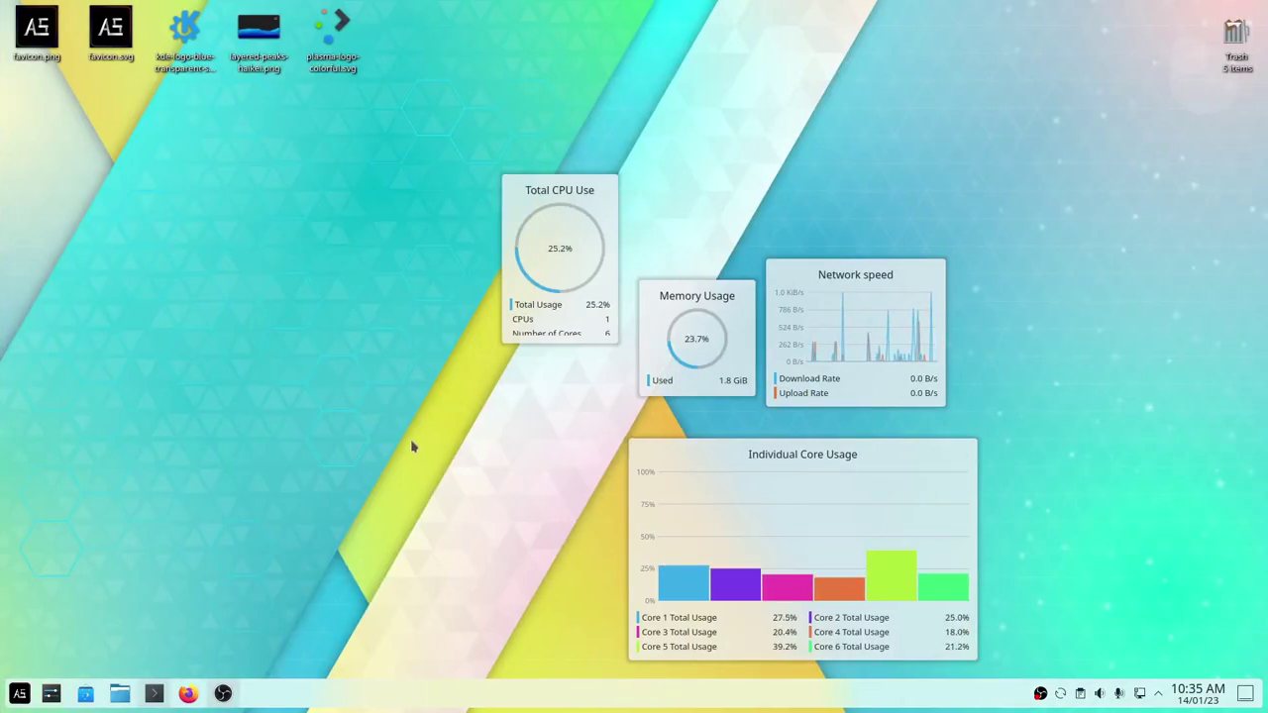
key("super+Tab")
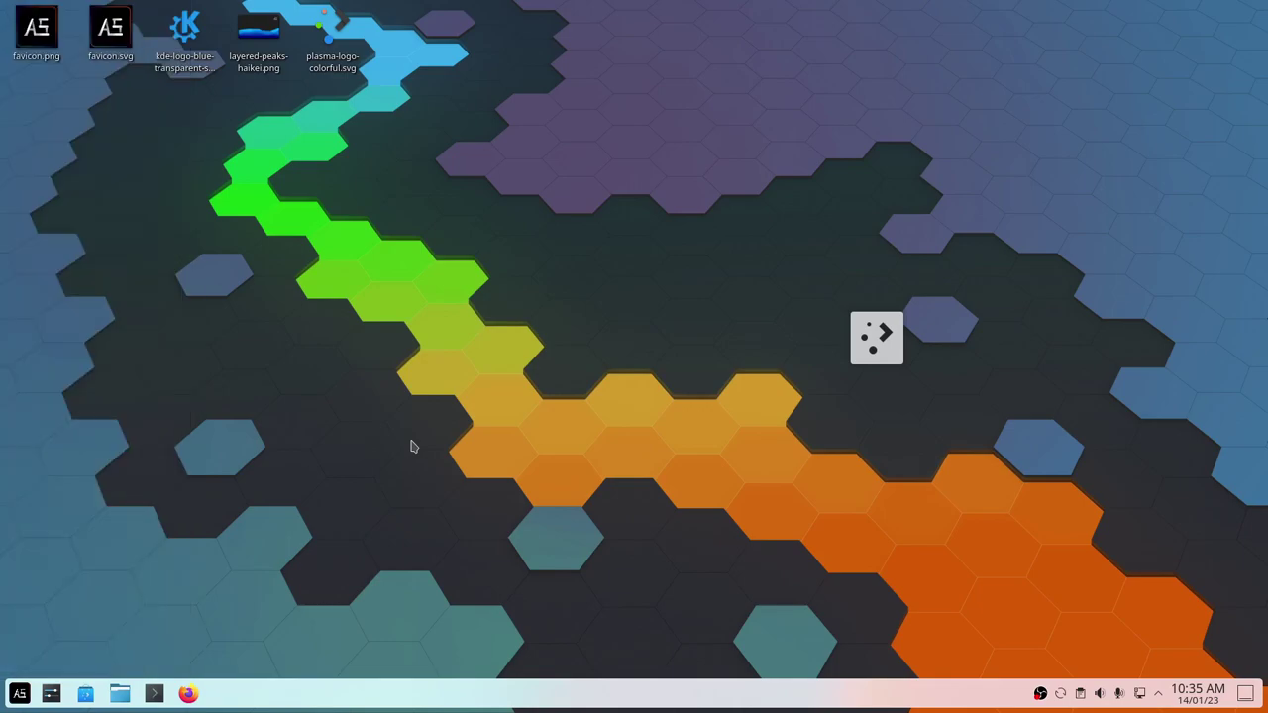
key("super+Tab")
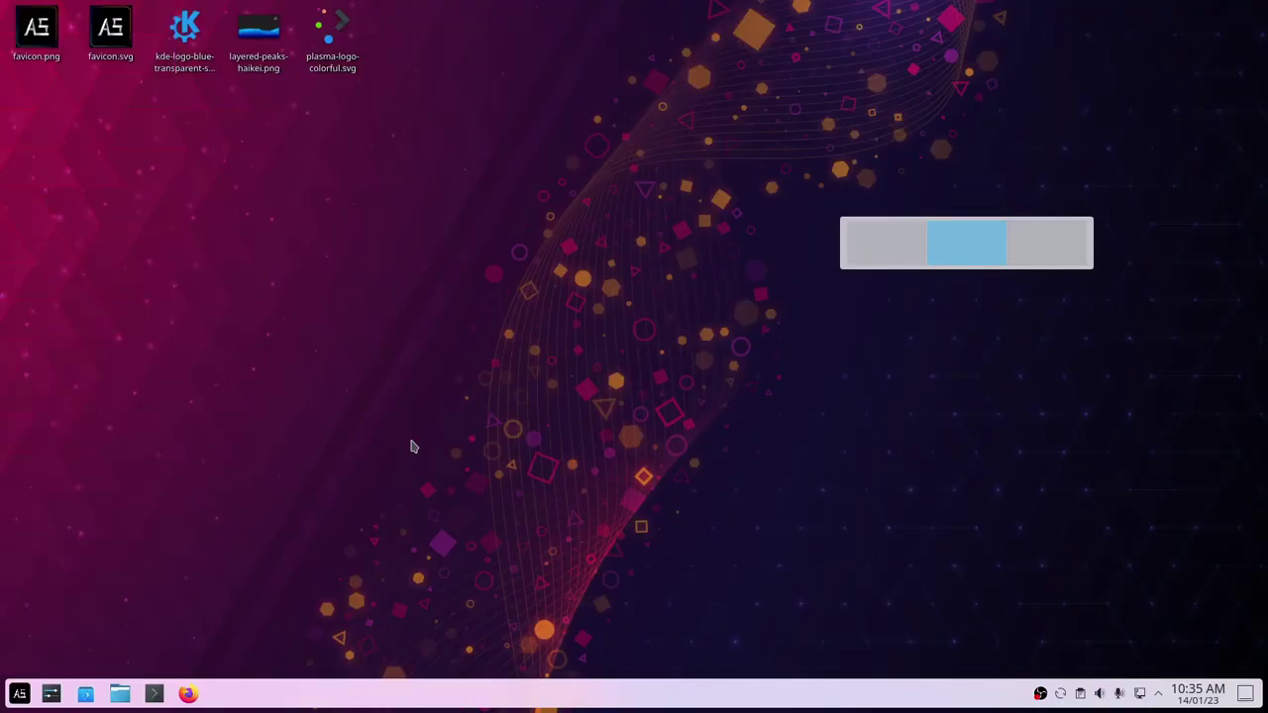
key("super+Tab")
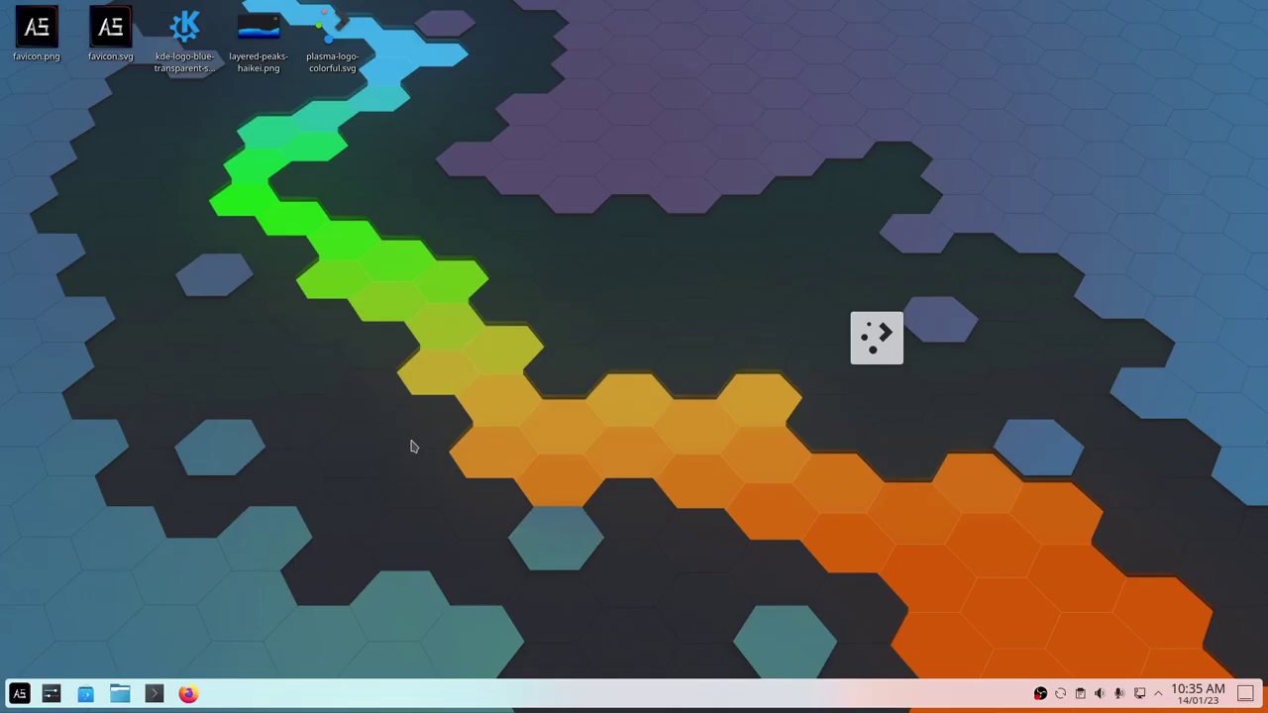
key("super+Tab")
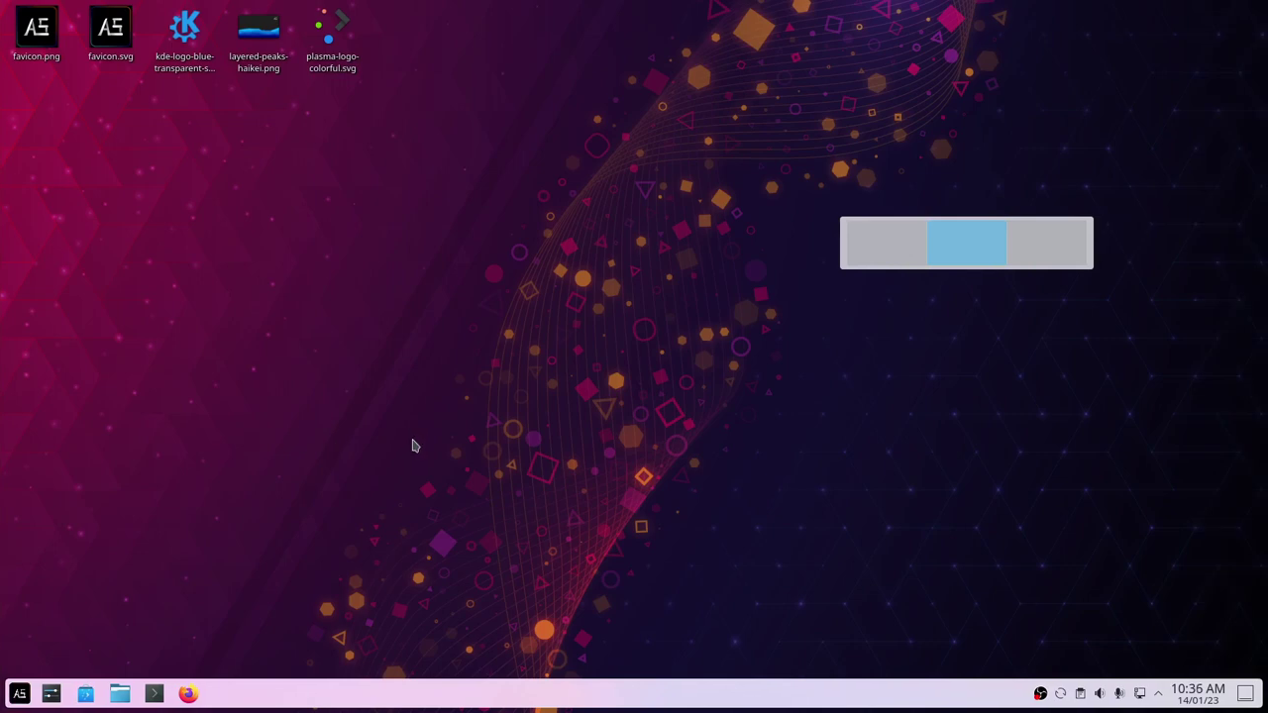
key("super+Tab")
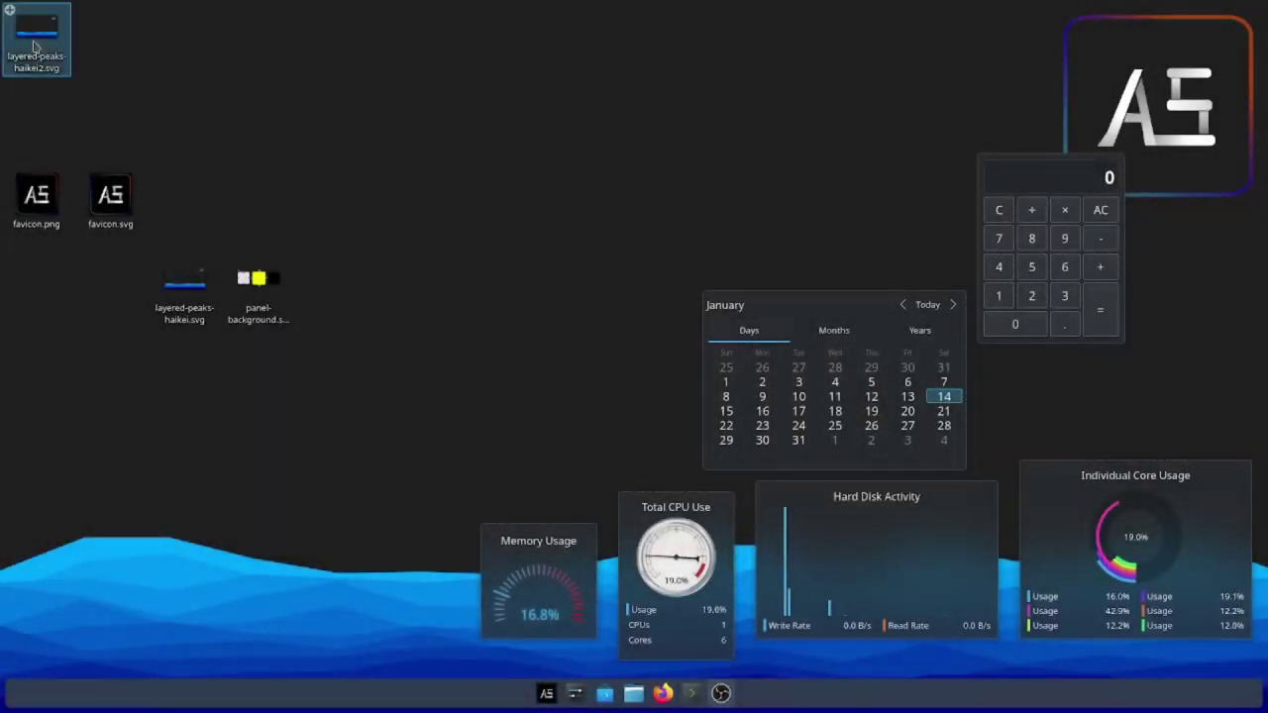
- Reveal the hidden upper panel, view the weather widget's forecast and close it
mouse_move(248, 5)
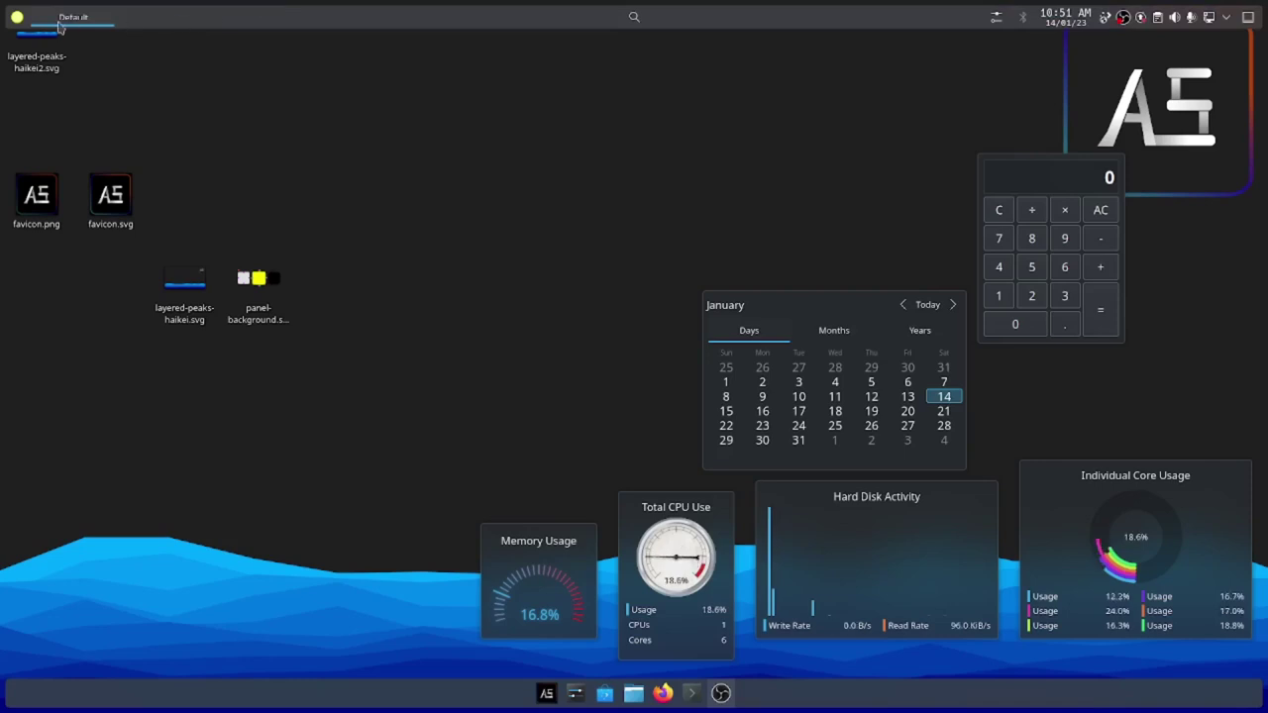
left_click(17, 18)
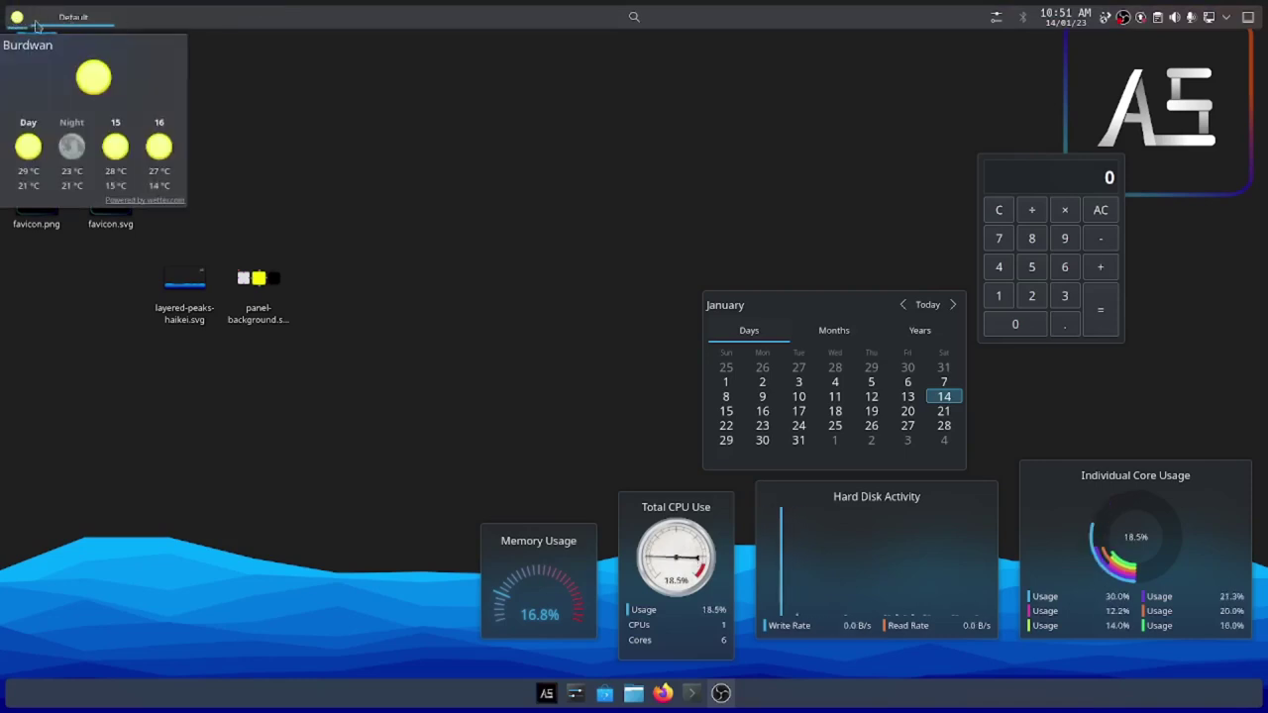
left_click(17, 18)
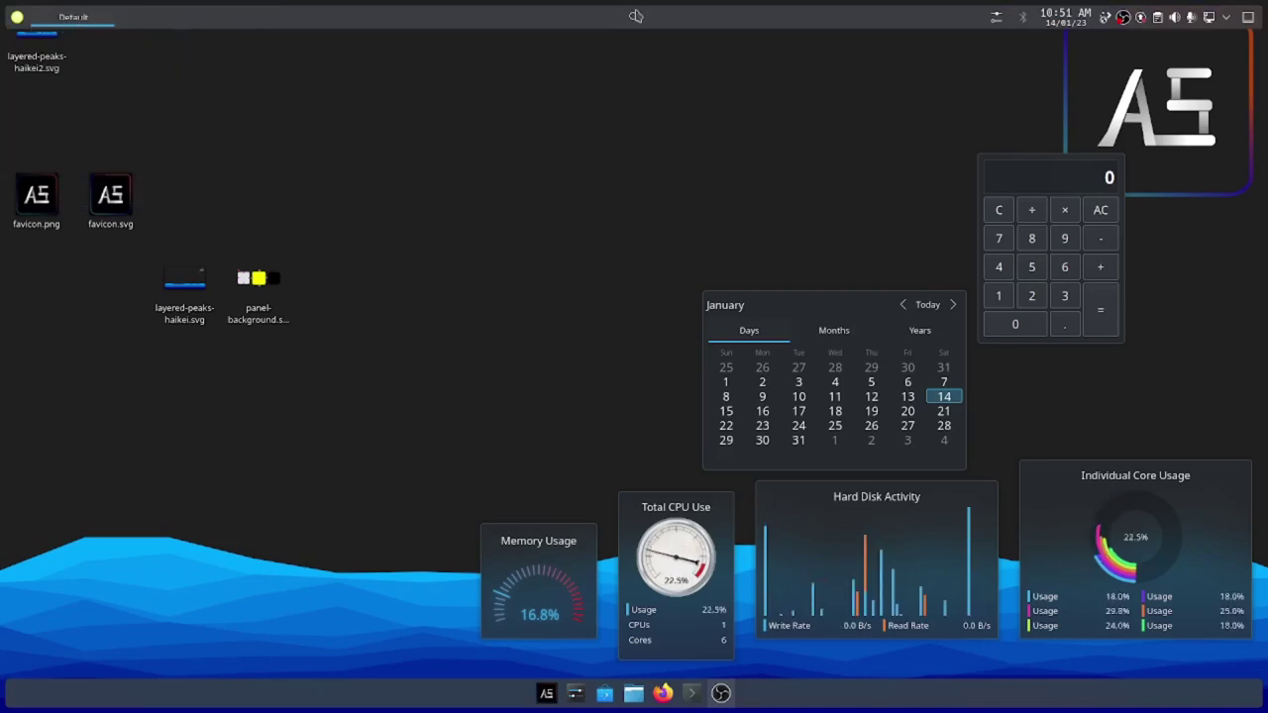
- Search for "ad" with the panel's search widget and clear the query
left_click(634, 18)
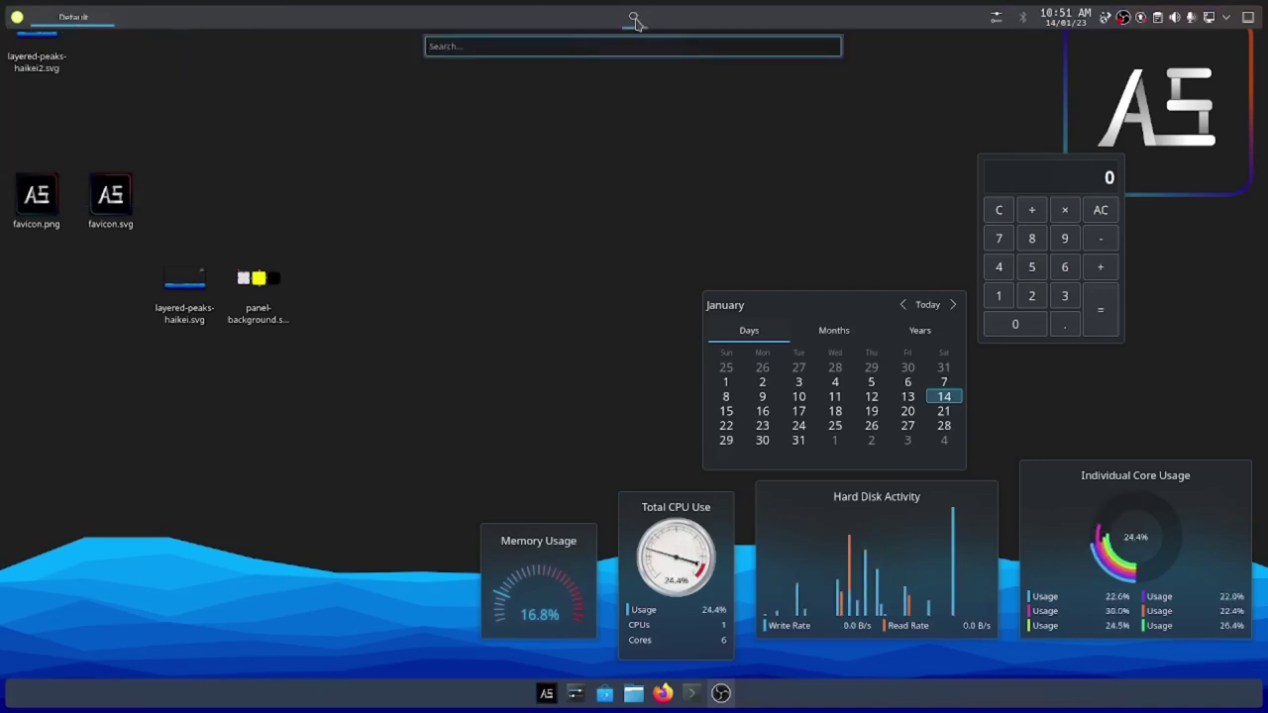
type("ad")
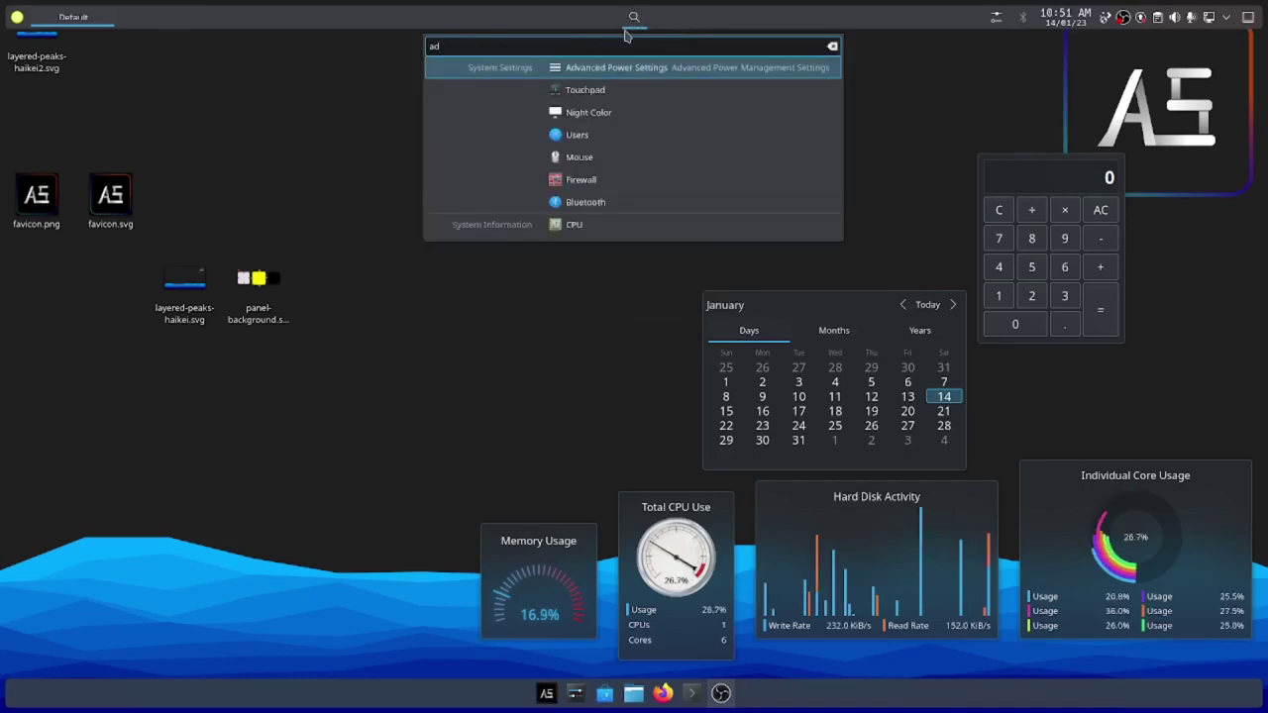
key("BackSpace")
key("BackSpace")
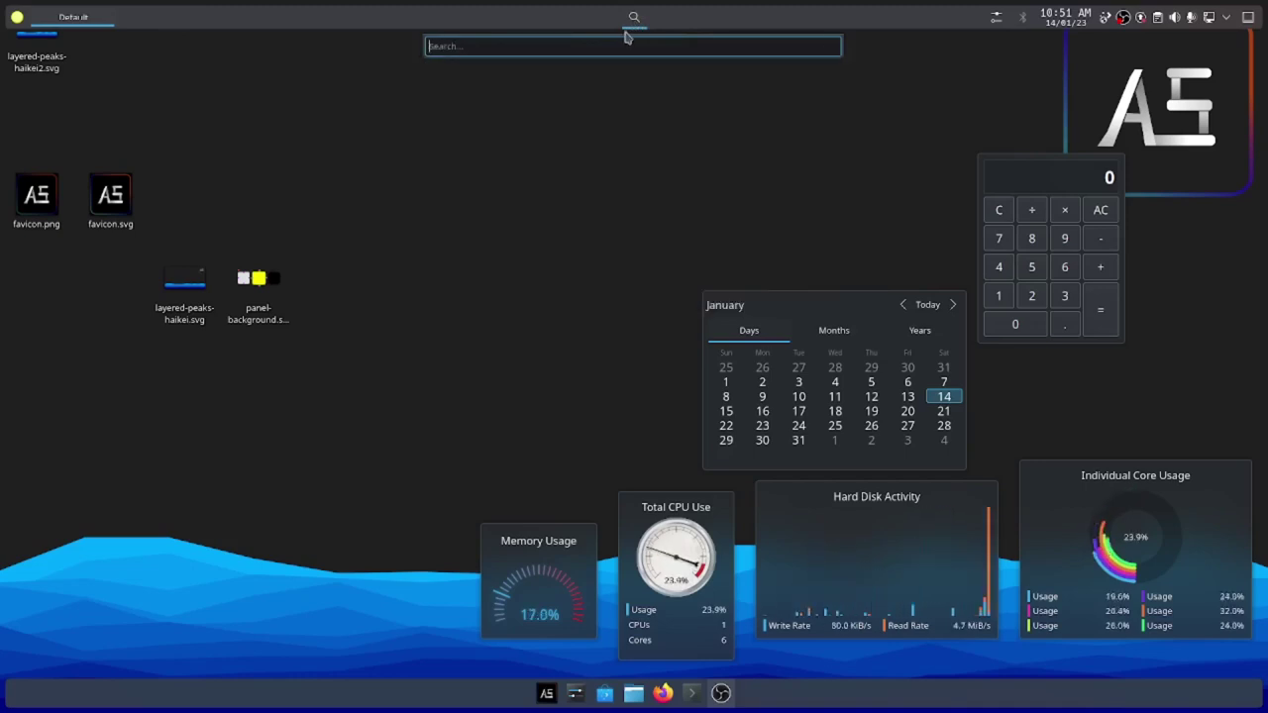
- Inspect the popups of the quick controls, the clock and the hidden Status and Notifications items, closing each one
left_click(997, 19)
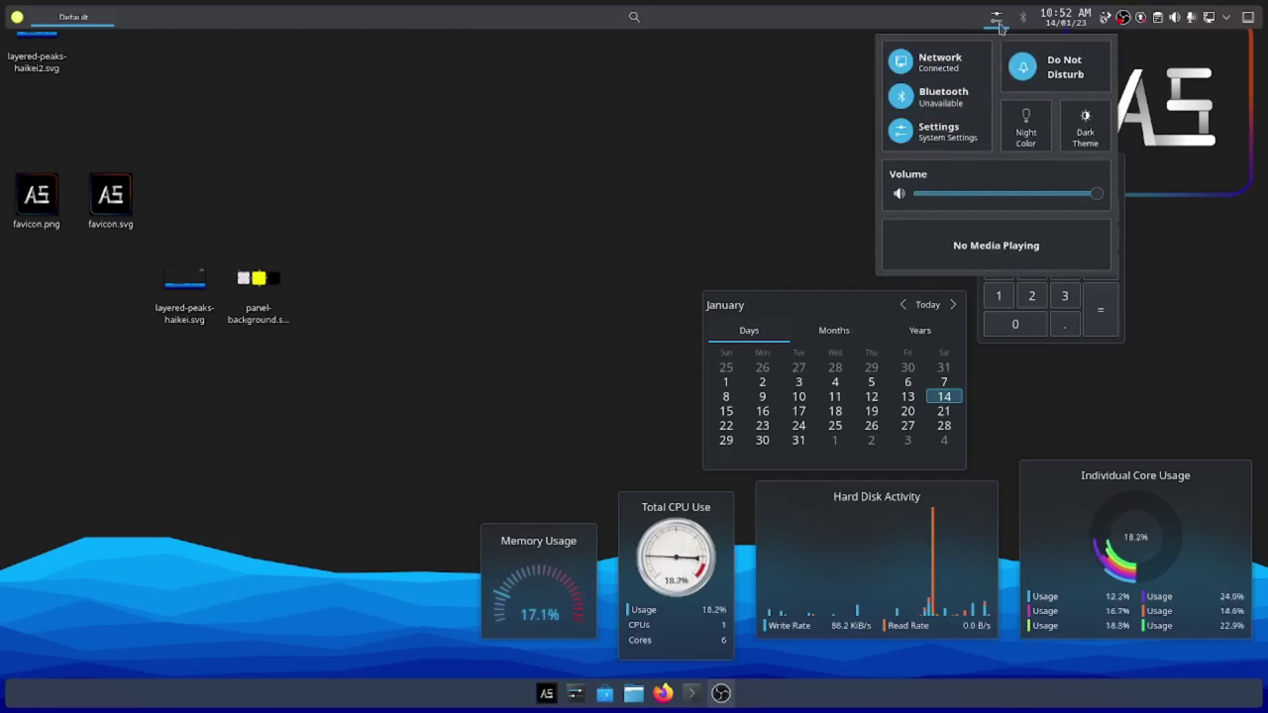
left_click(1035, 18)
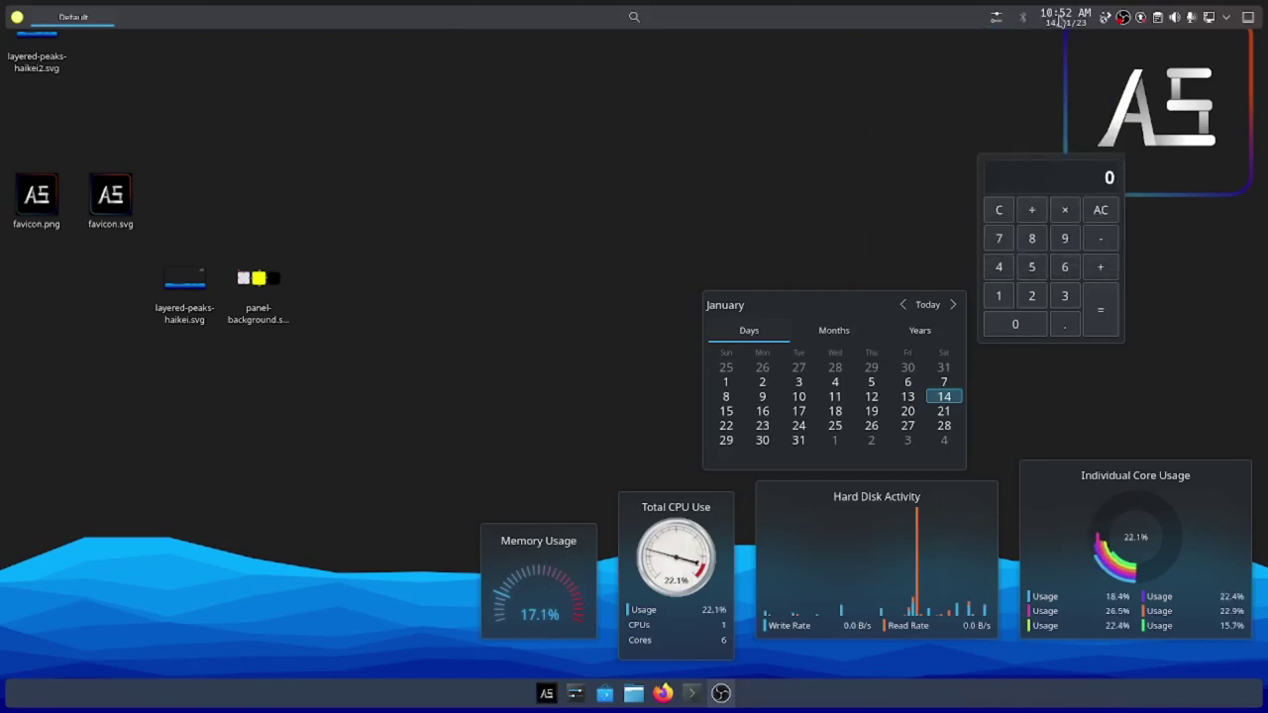
left_click(1060, 20)
left_click(1060, 20)
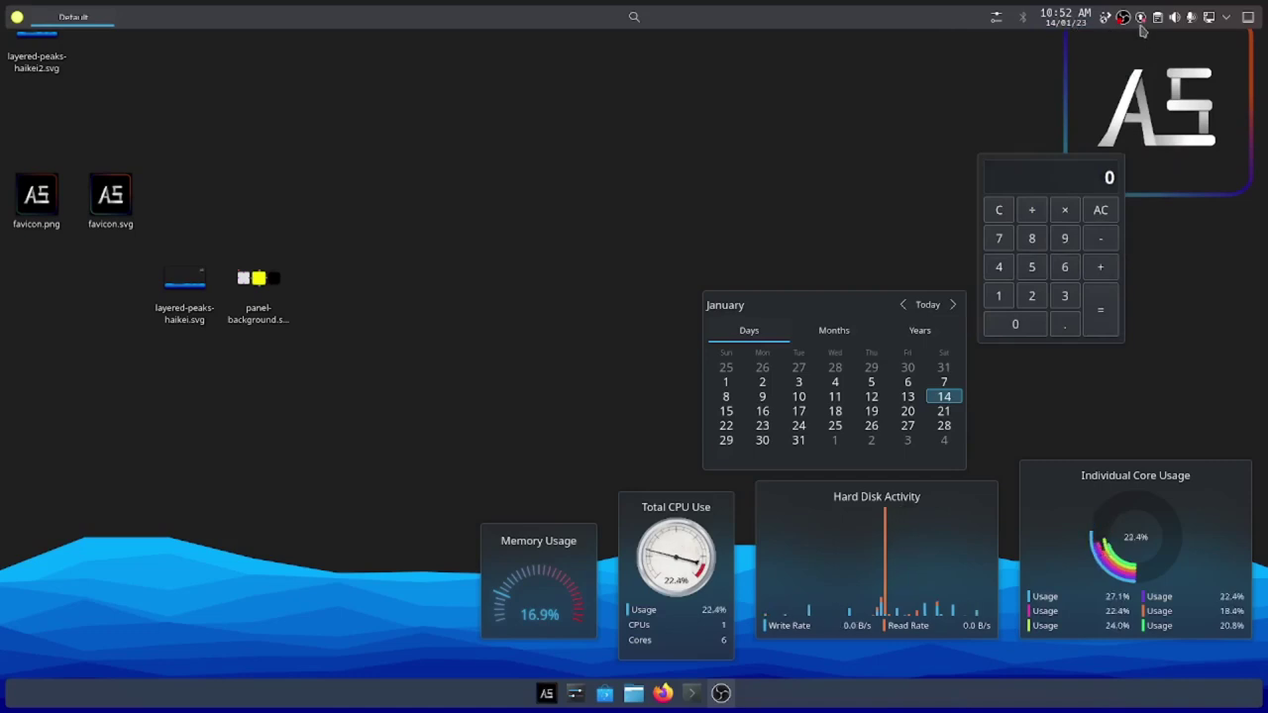
left_click(1227, 19)
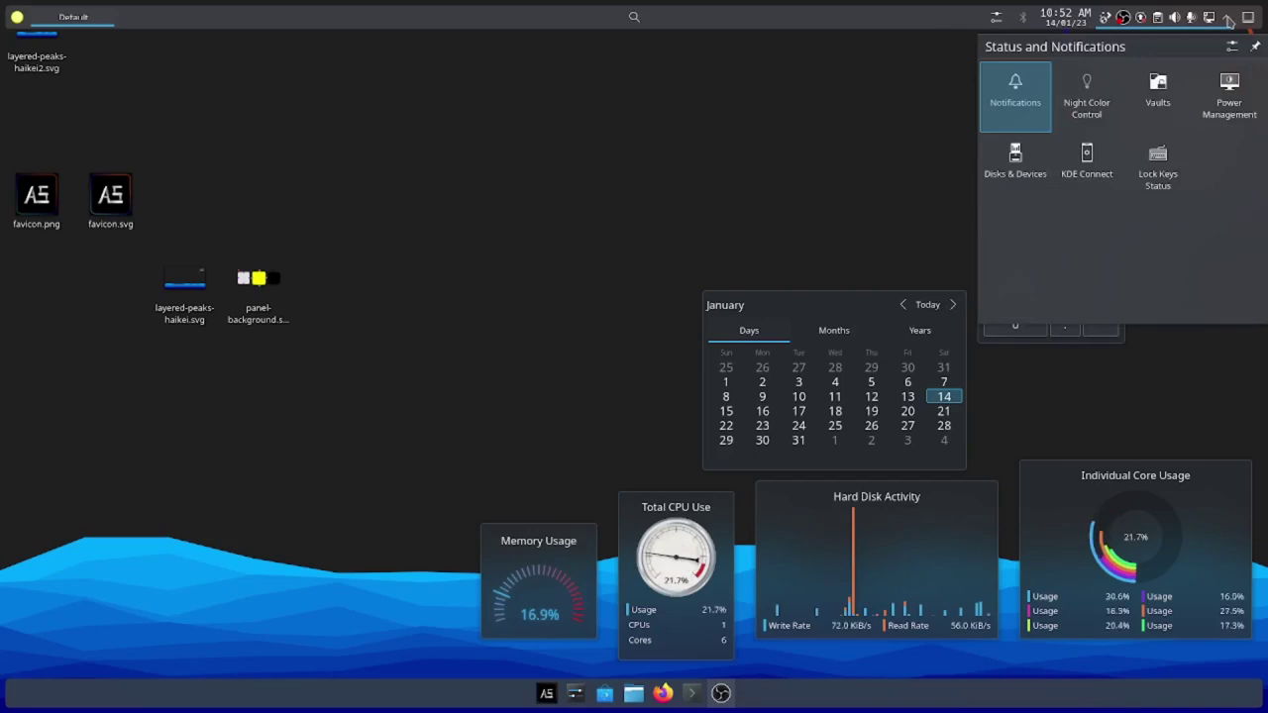
left_click(1228, 19)
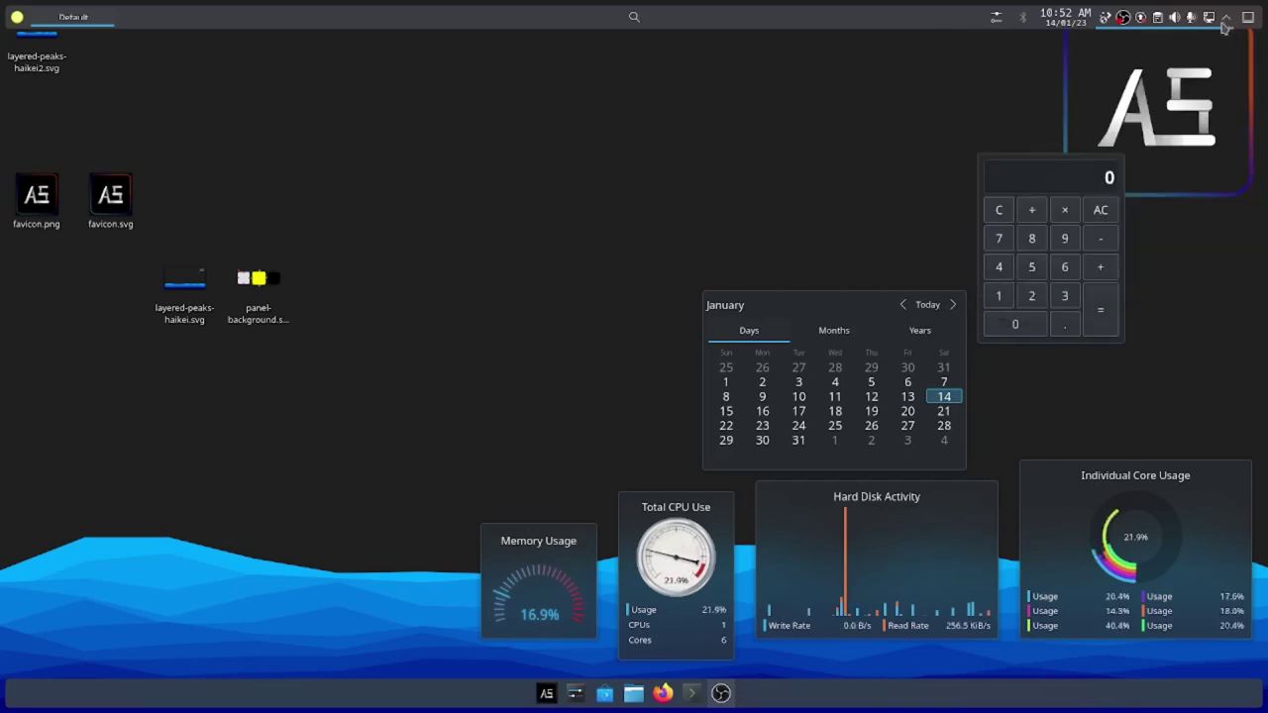
- View the Months and Years views of the desktop calendar widget and return to the Days view
left_click(835, 337)
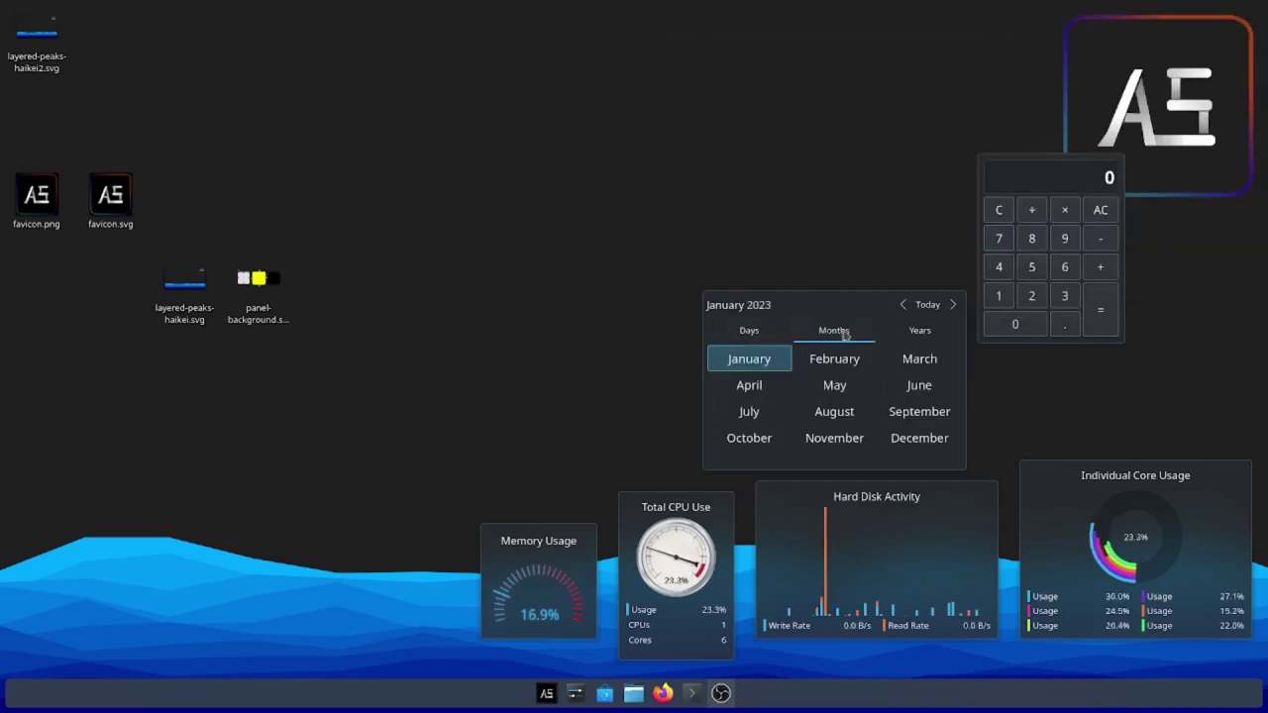
left_click(908, 333)
left_click(744, 331)
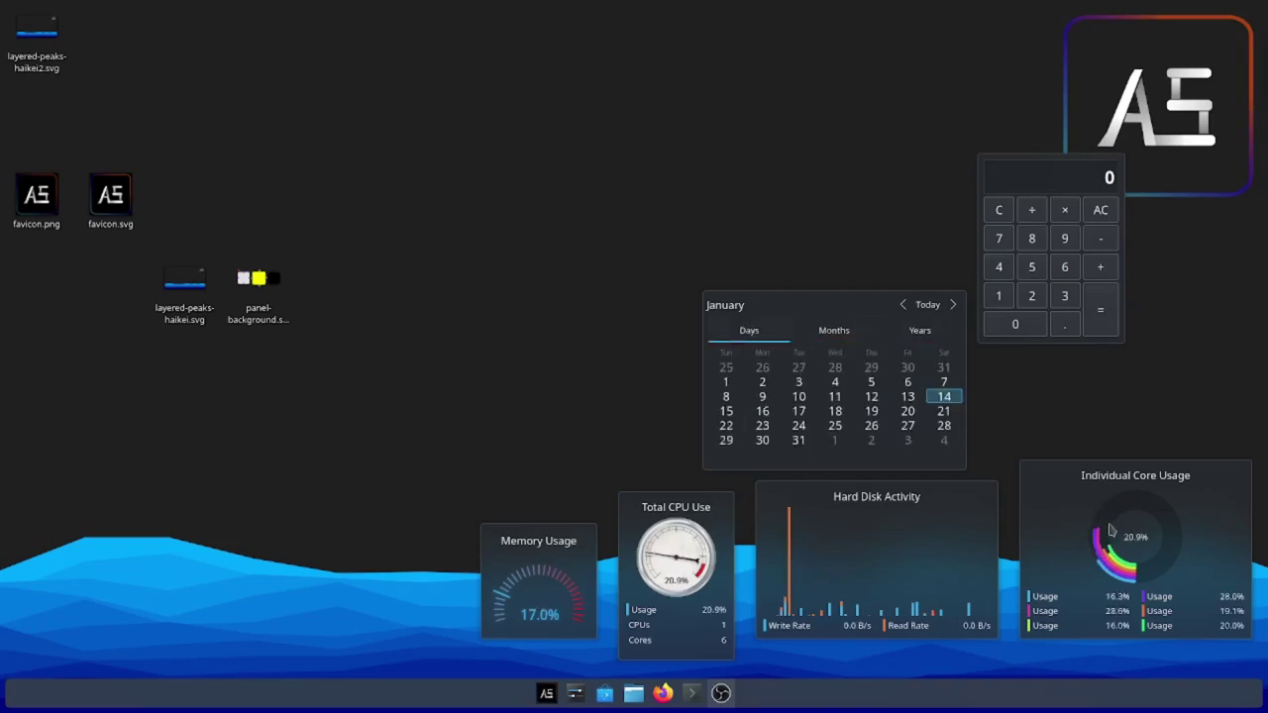
- Add 412 and 69 with the desktop calculator widget
left_click(1009, 276)
left_click(1008, 297)
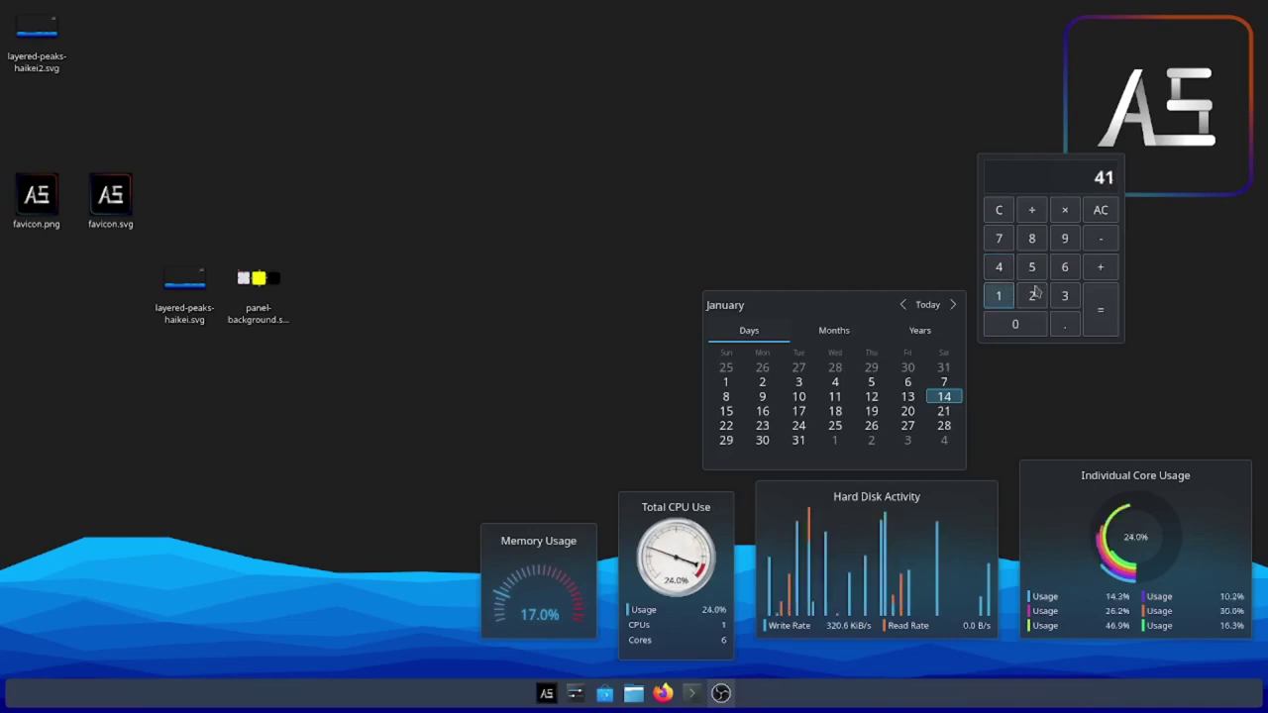
left_click(1101, 272)
left_click(1032, 295)
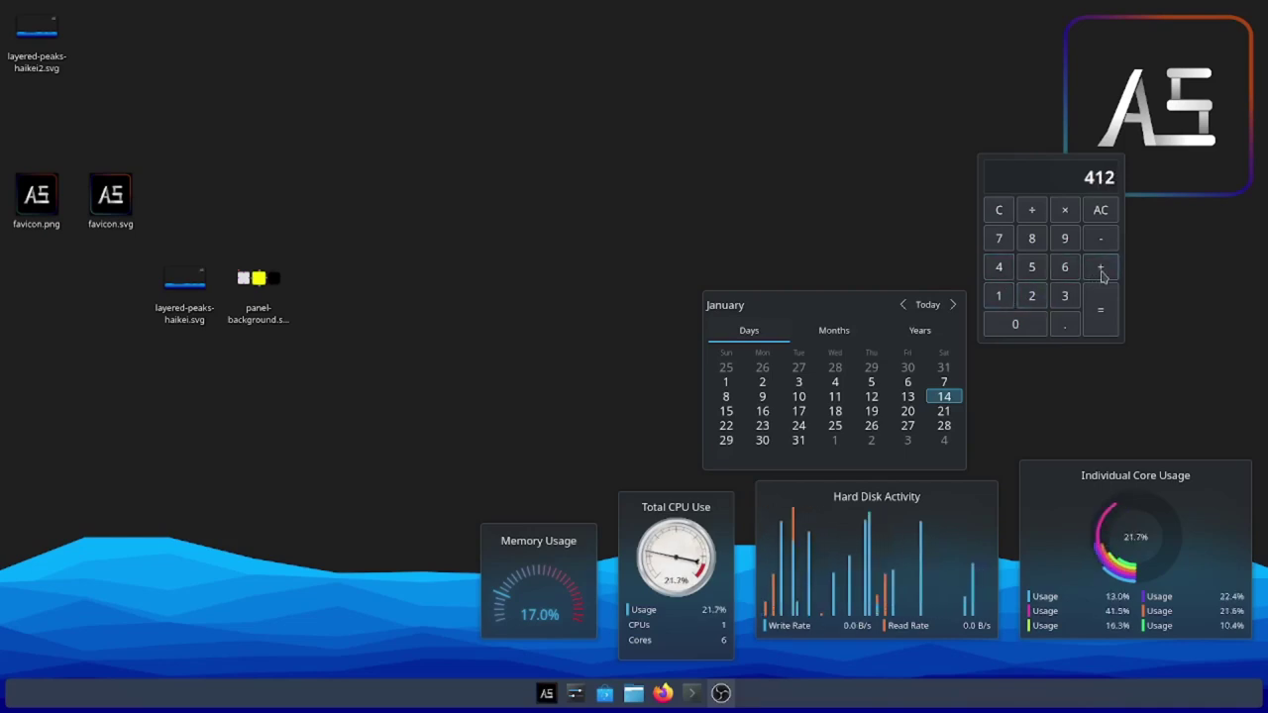
left_click(1062, 267)
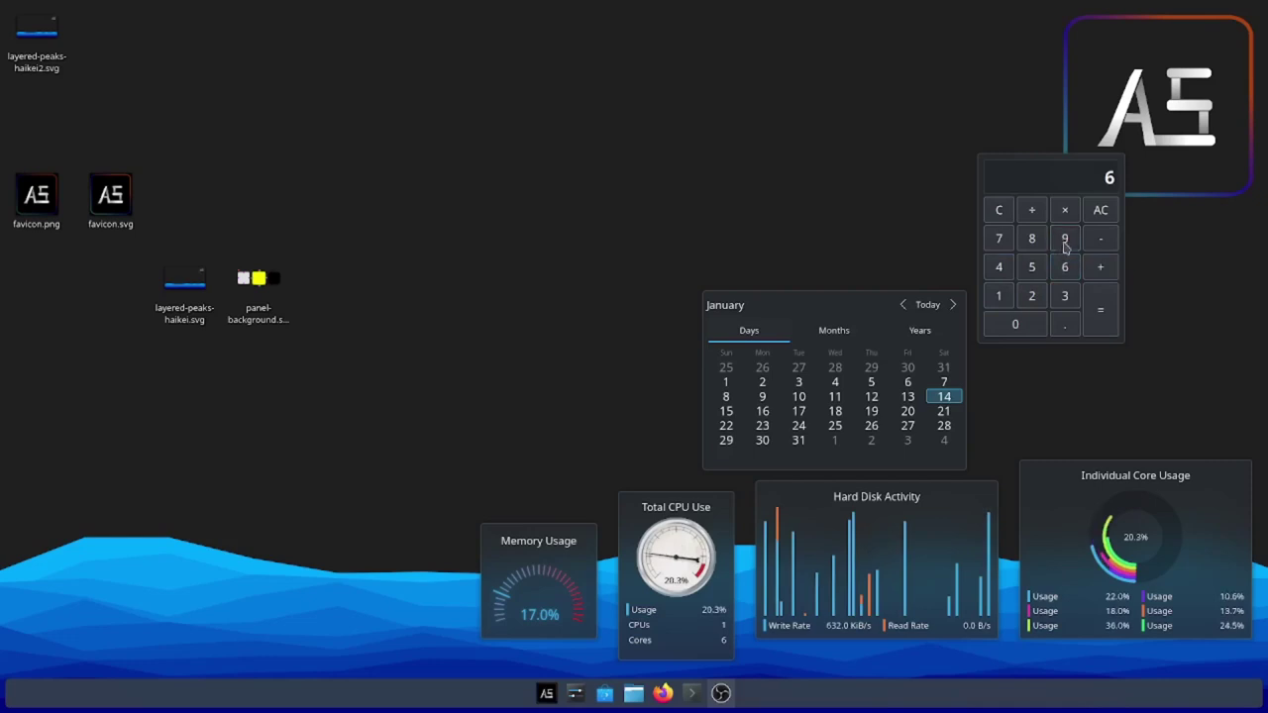
left_click(1065, 239)
left_click(1097, 310)
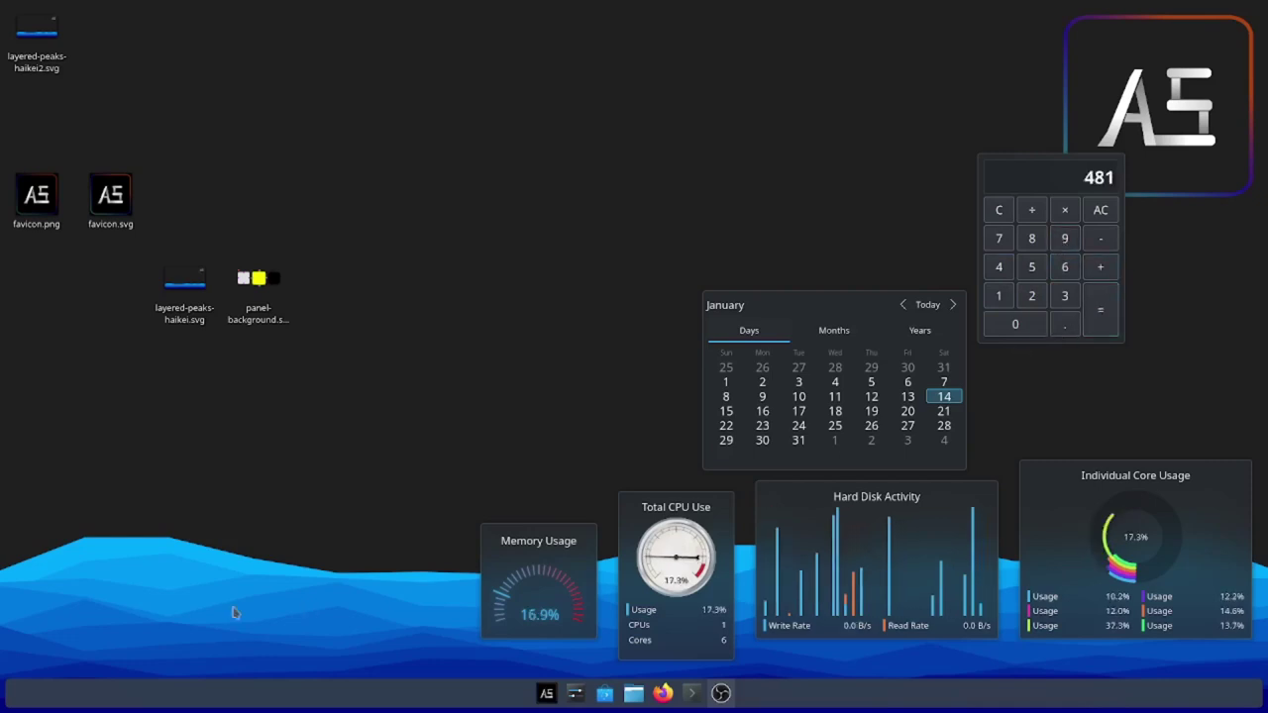
- Bring up the shutdown confirmation screen from the application launcher and cancel it
left_click(546, 693)
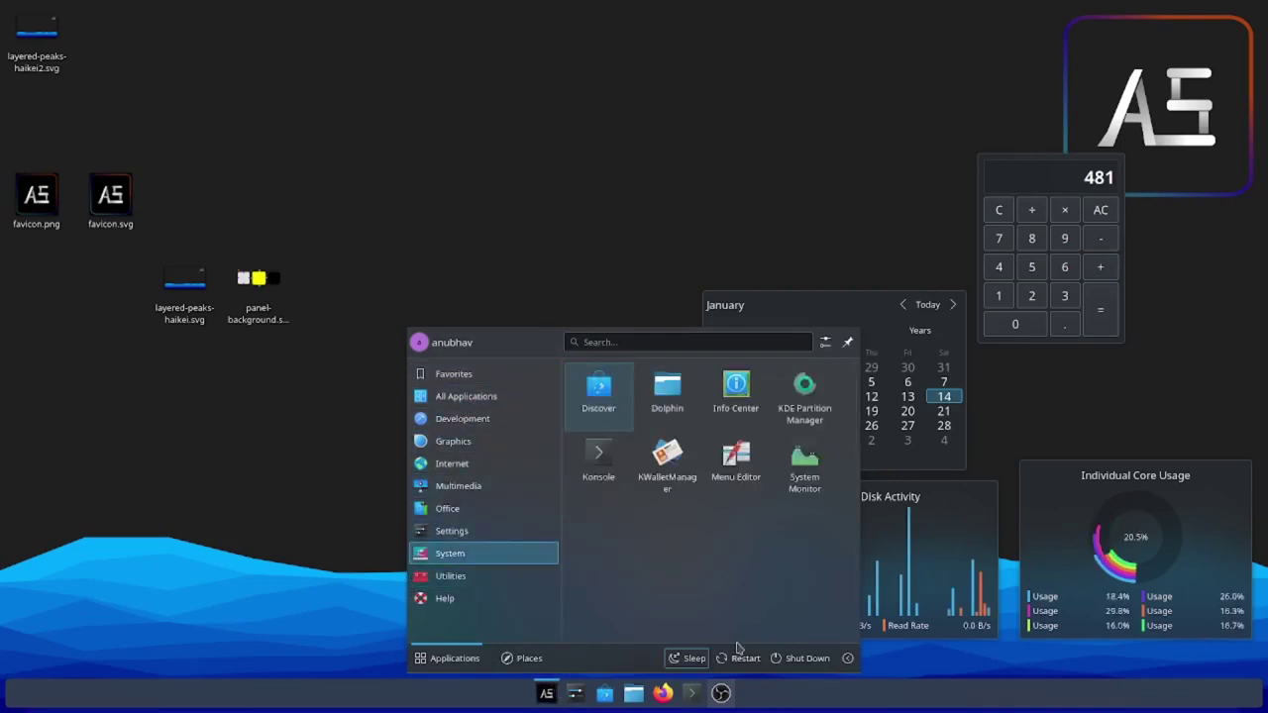
left_click(787, 659)
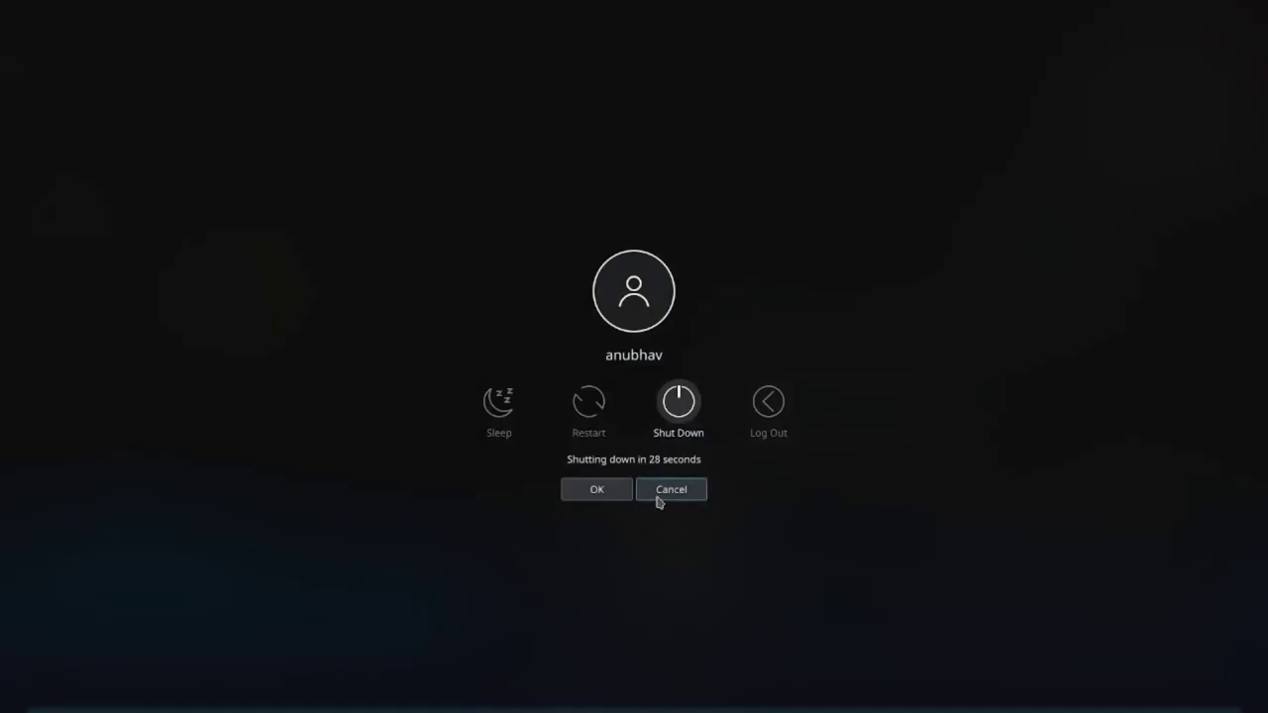
left_click(657, 495)
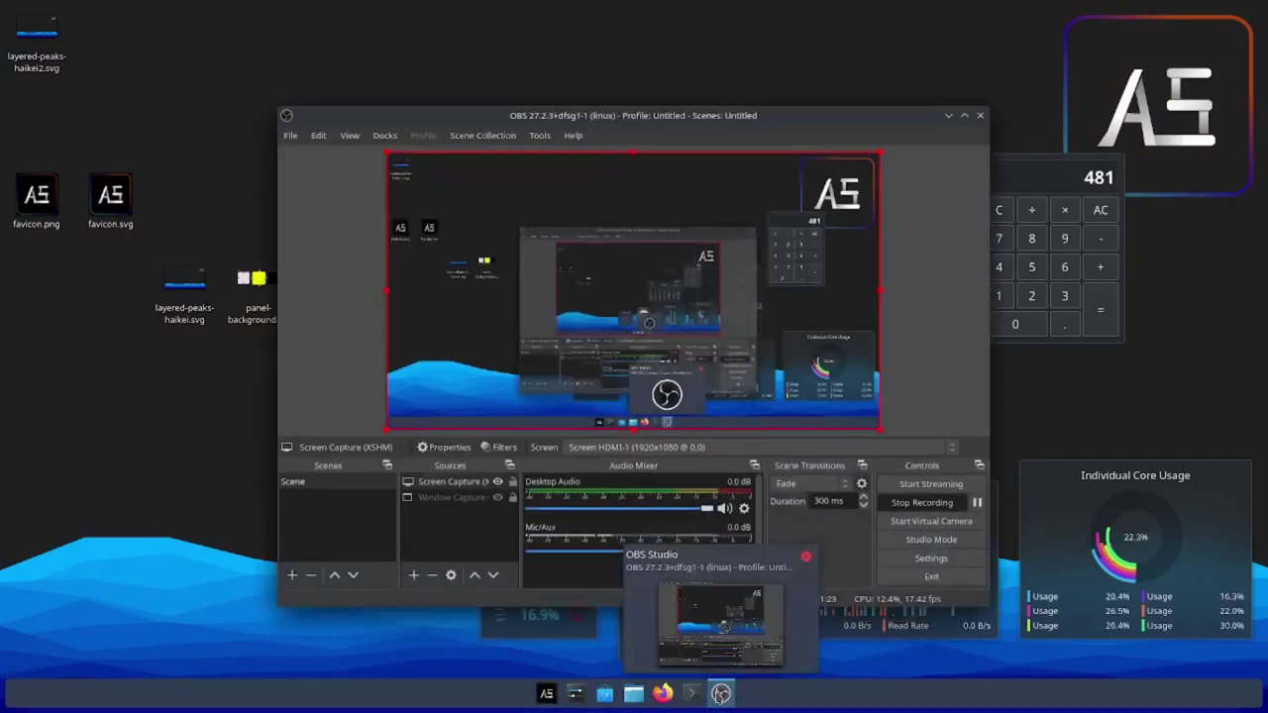
left_click(721, 693)
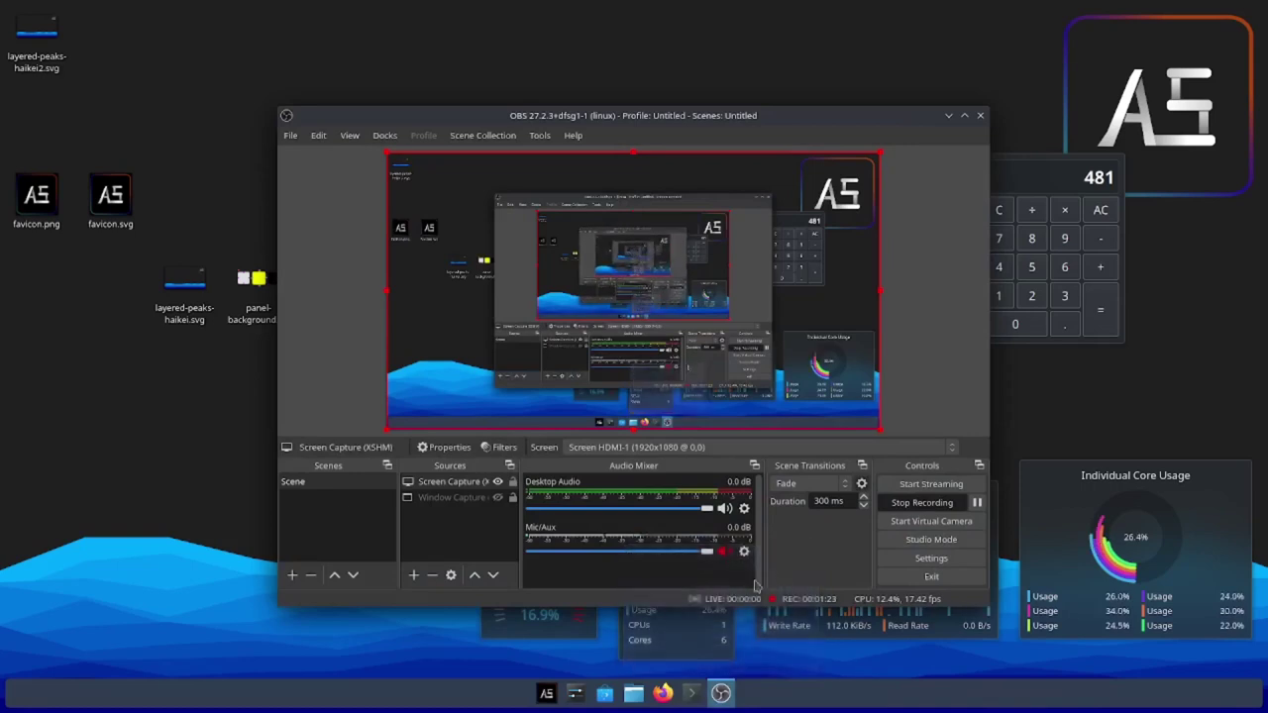
left_click(721, 694)
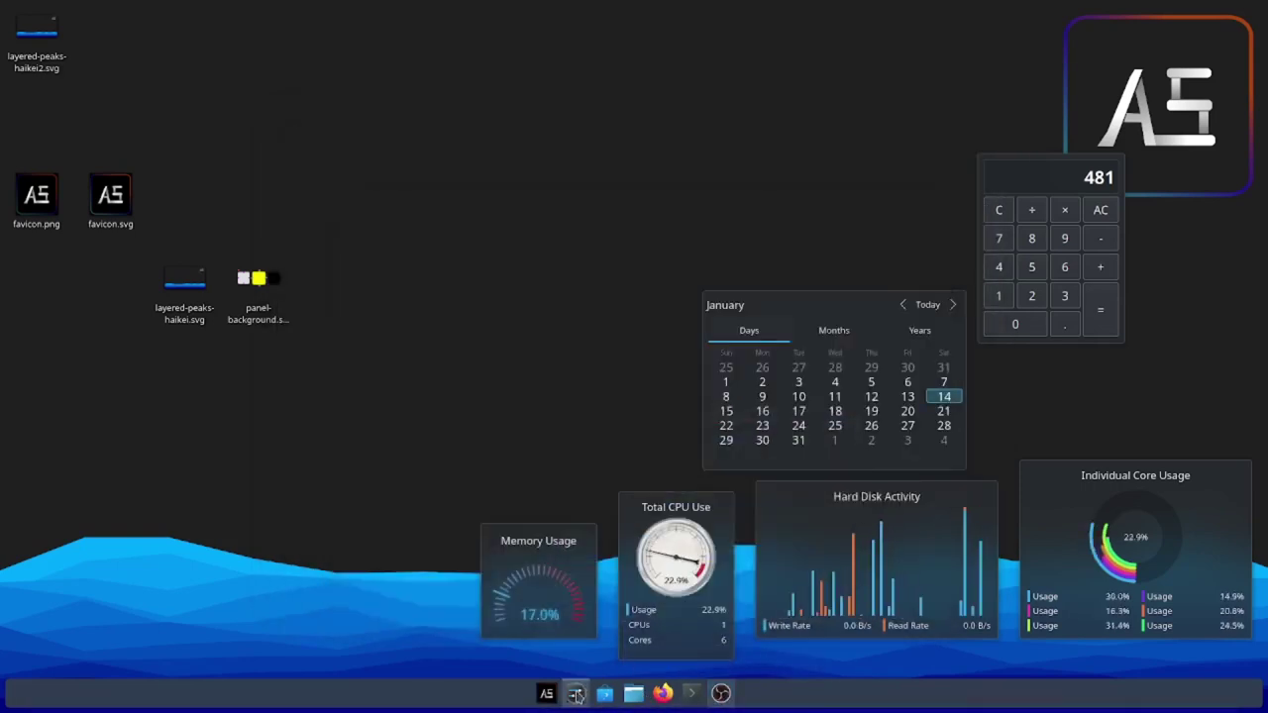
- Switch the theme to Breeze in System Settings, close the window and reveal the hidden upper panel
left_click(575, 693)
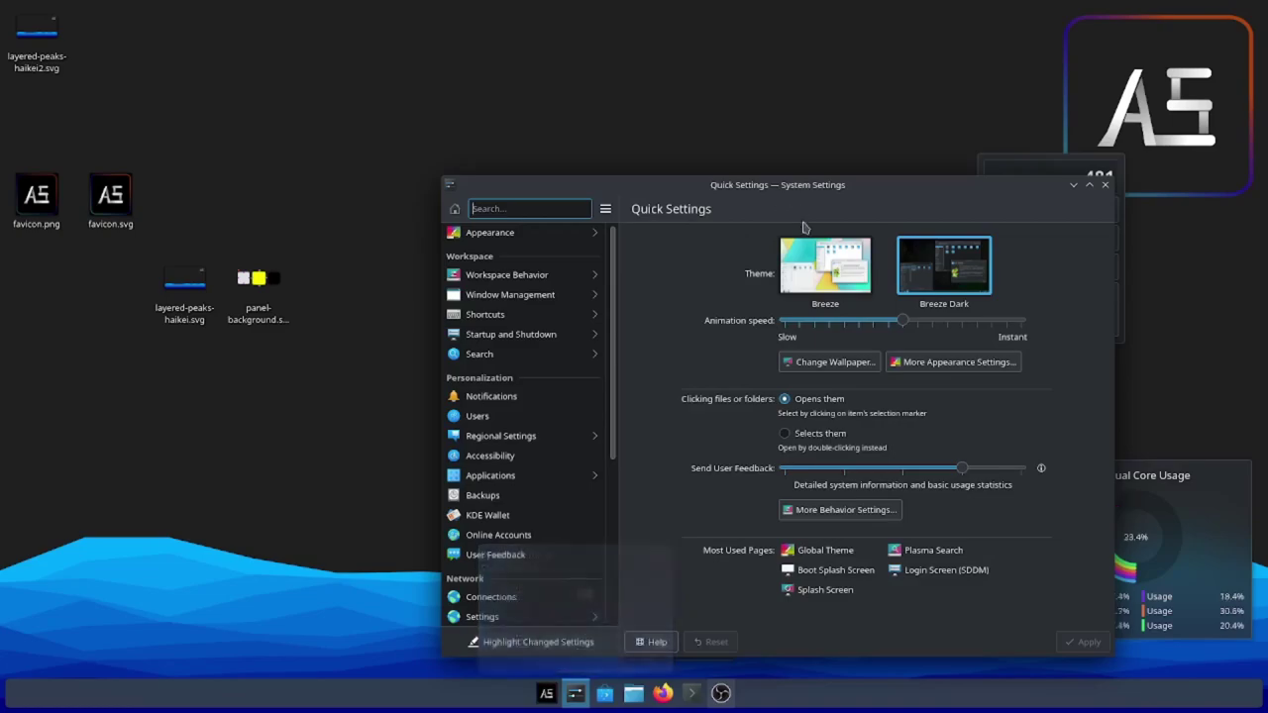
left_click(825, 269)
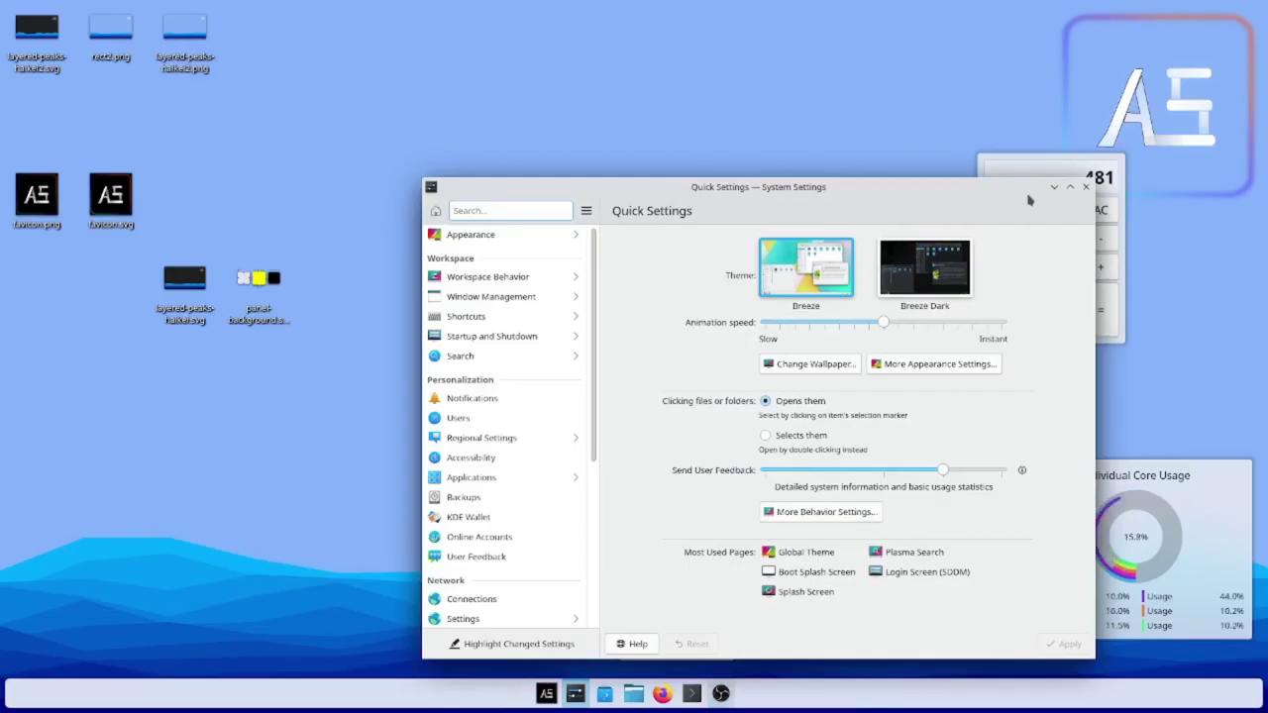
left_click(1086, 188)
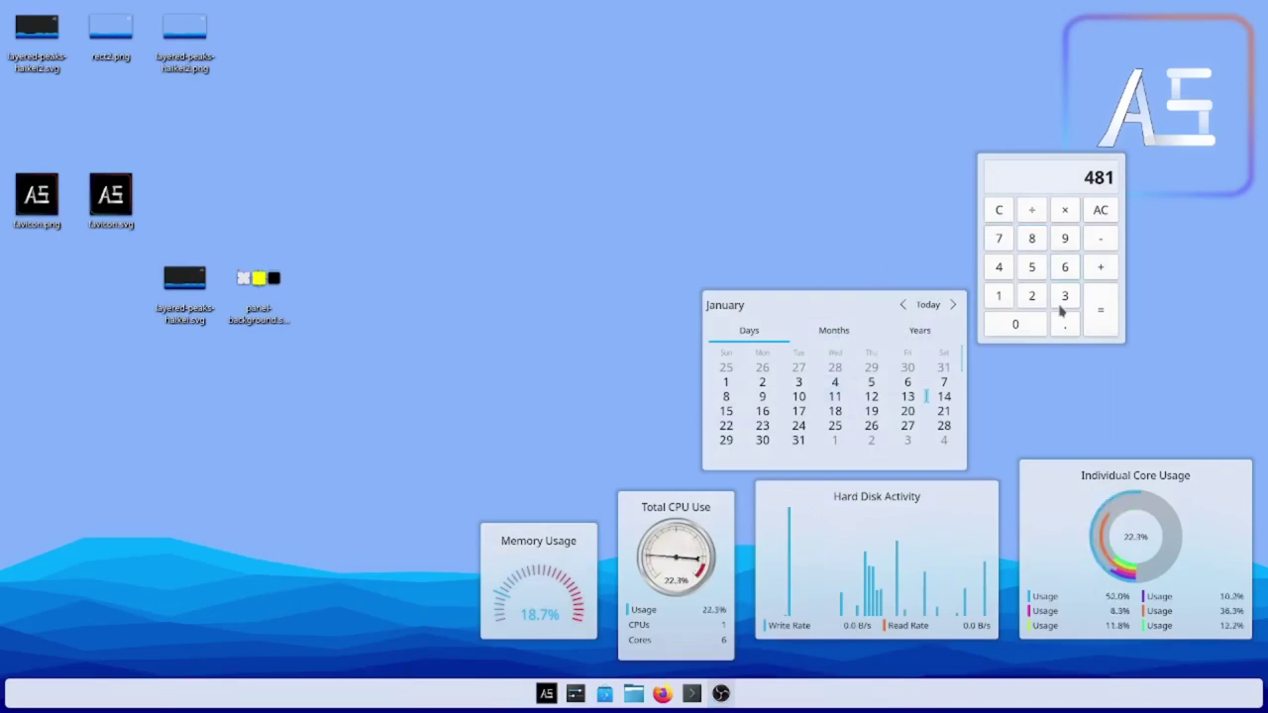
mouse_move(220, 6)
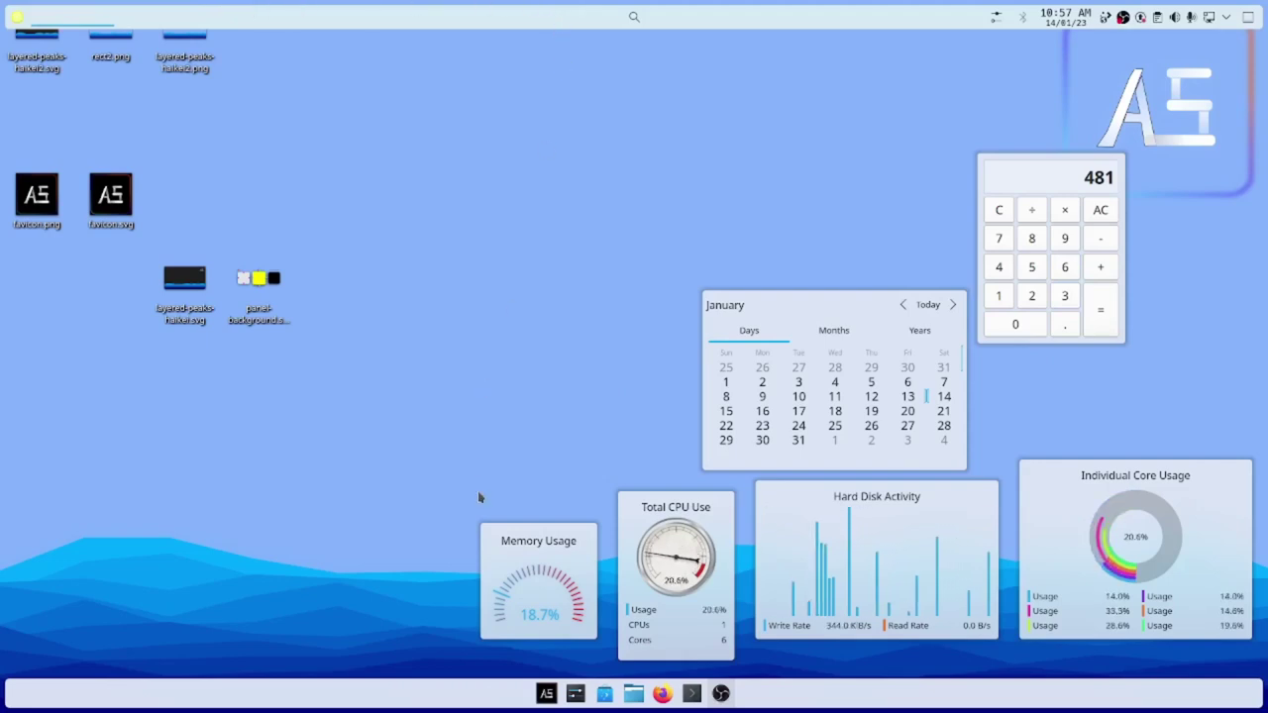
- View the application launcher and the shutdown screen in the Breeze theme, then dismiss the shutdown
left_click(552, 695)
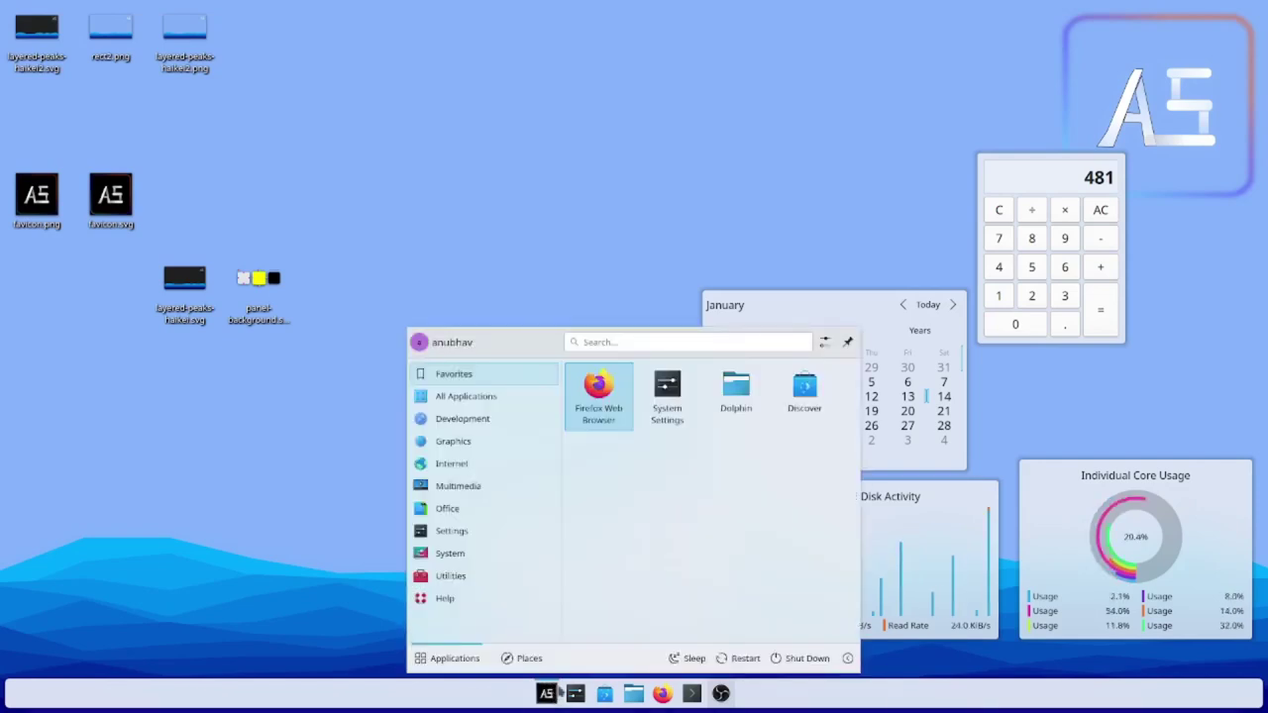
left_click(783, 661)
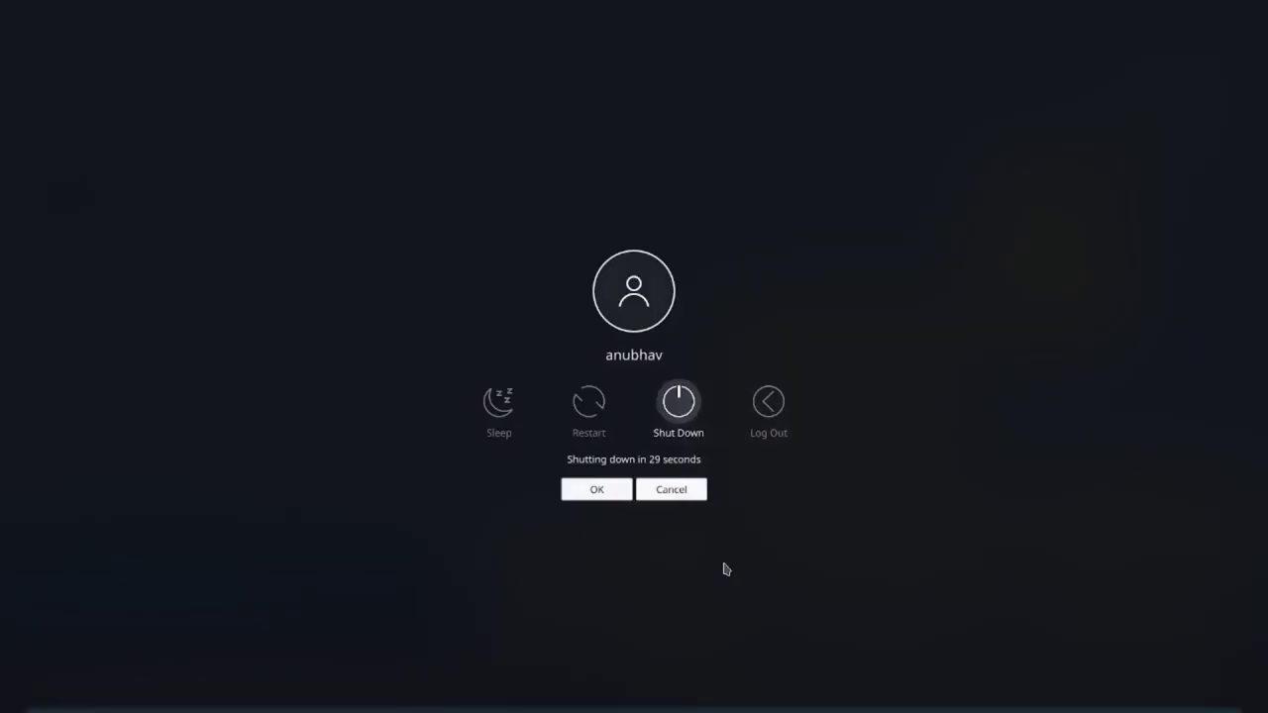
left_click(734, 569)
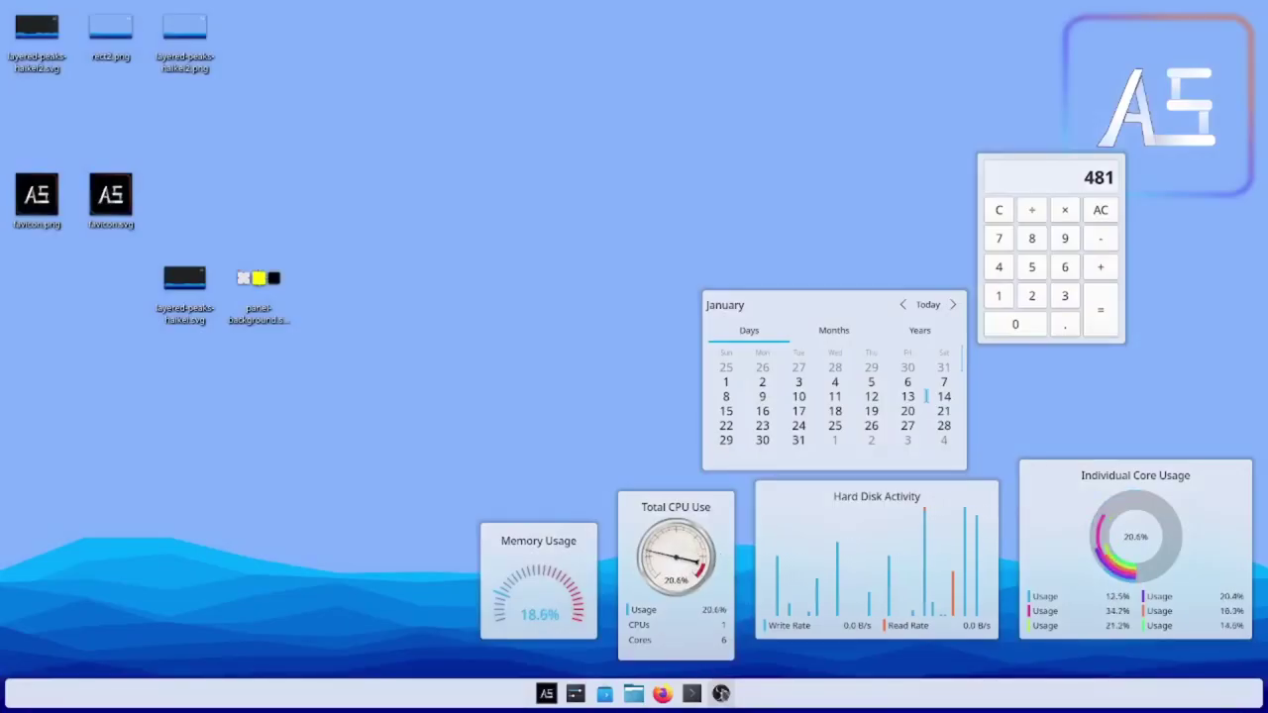
- Switch to OBS Studio and stop the screen recording
left_click(720, 694)
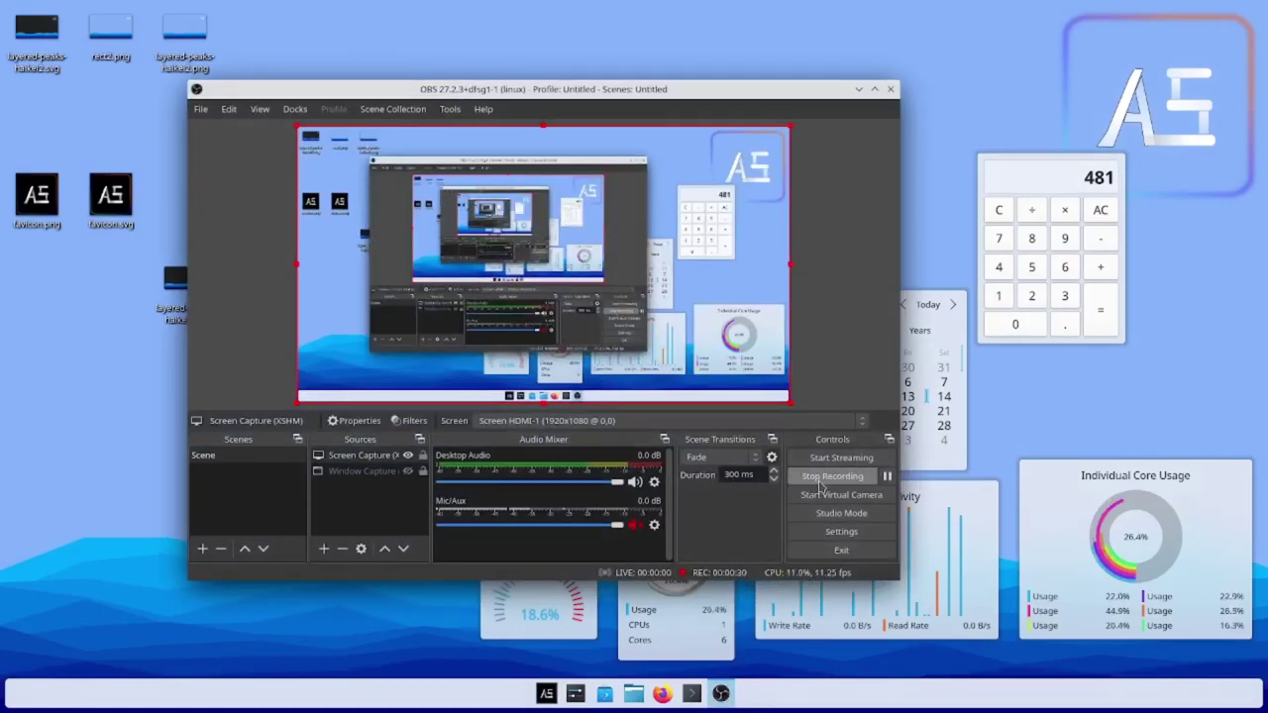
left_click(833, 490)
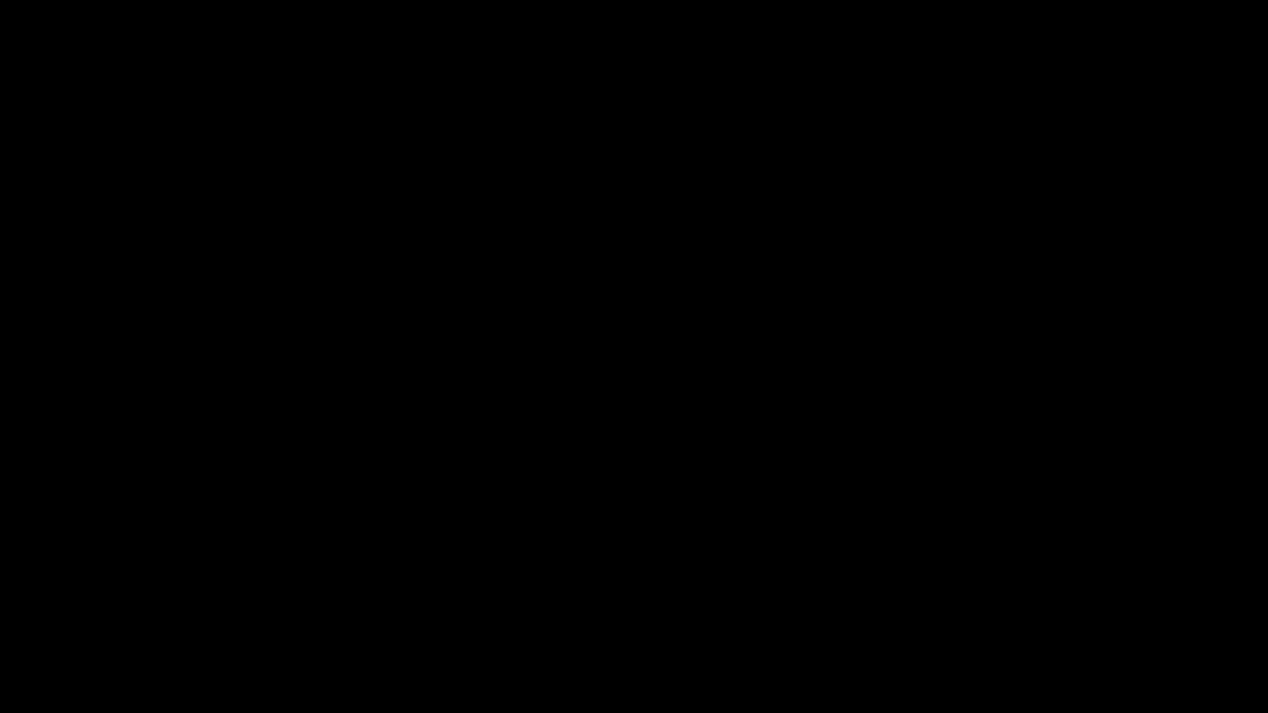